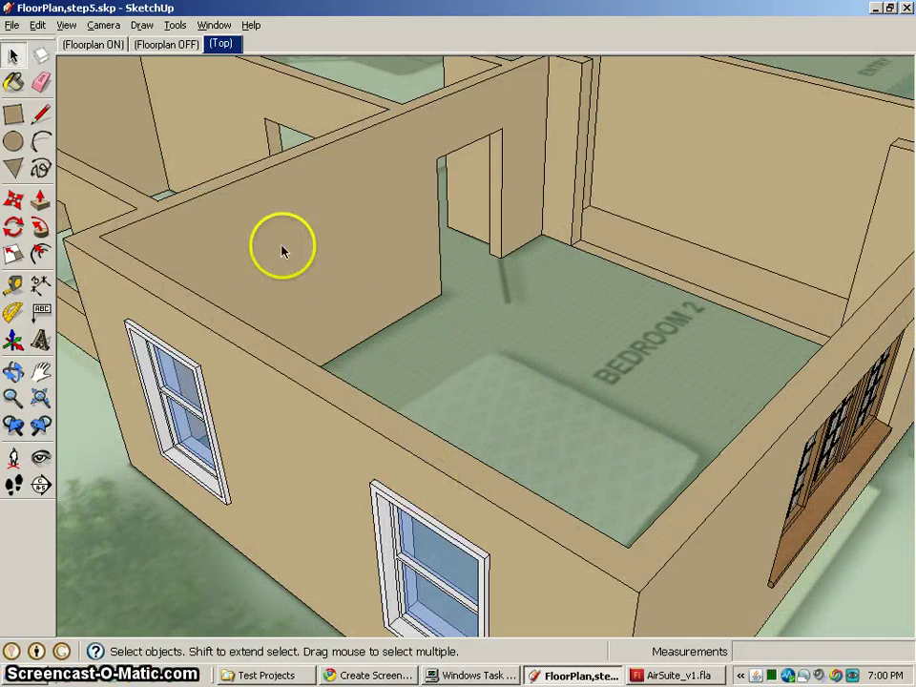
- Open the Brick and Cladding collection, preview several brick materials, and settle on Brick_Antique
click(15, 83)
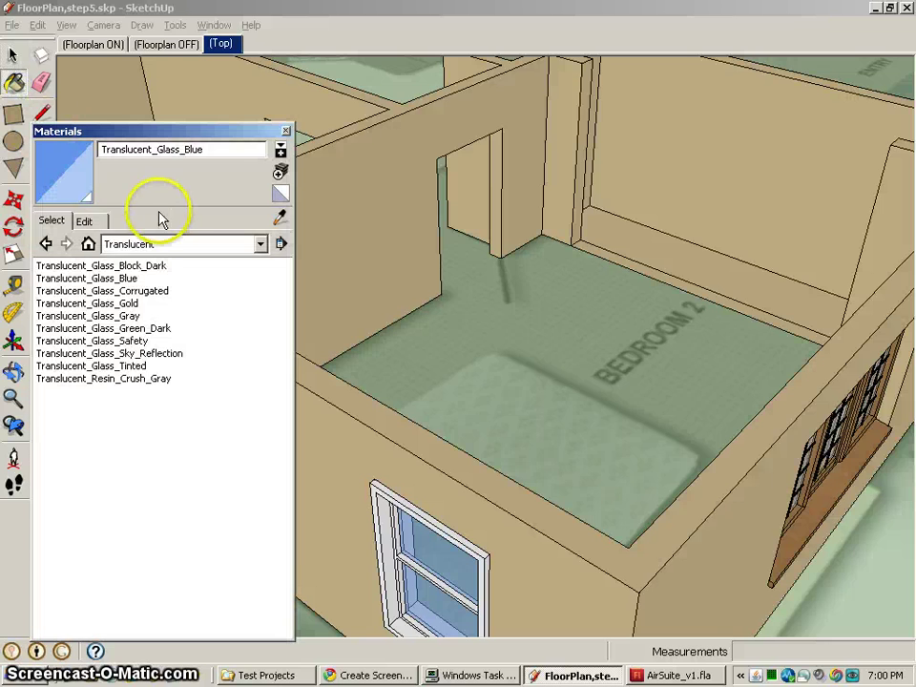
click(119, 244)
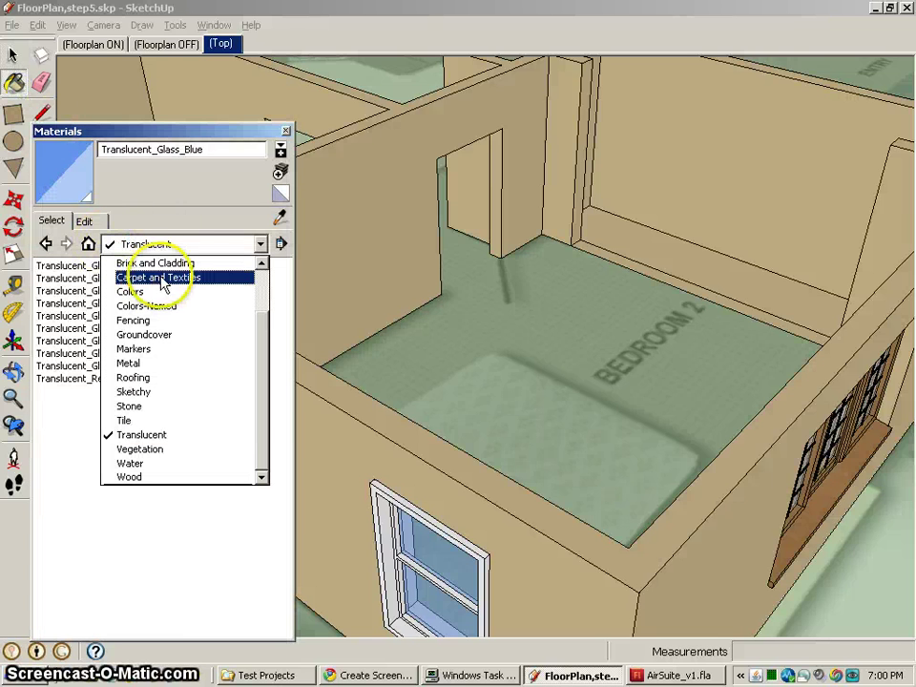
click(165, 265)
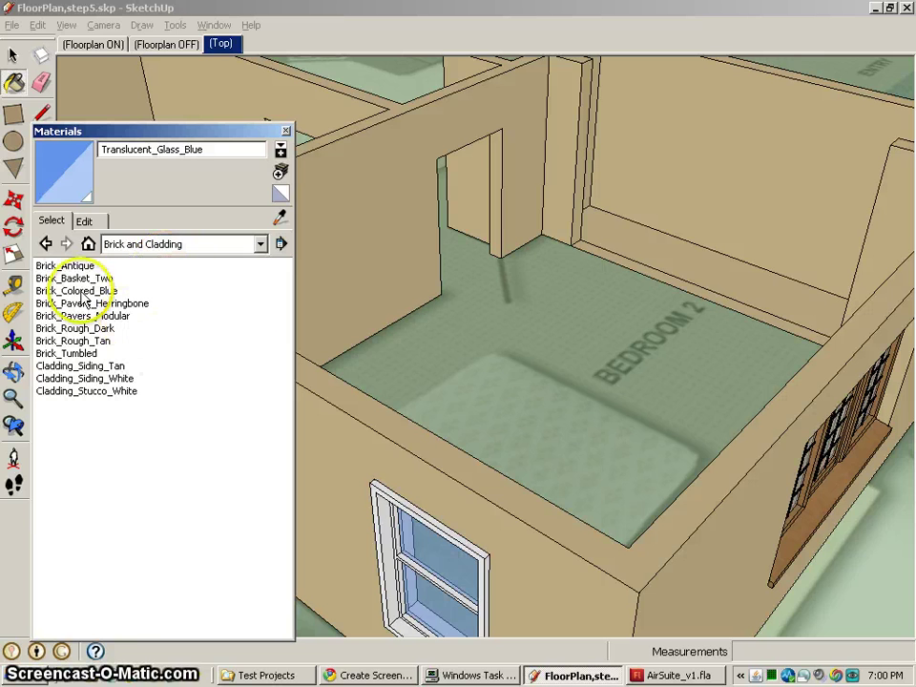
click(55, 267)
click(48, 278)
click(47, 302)
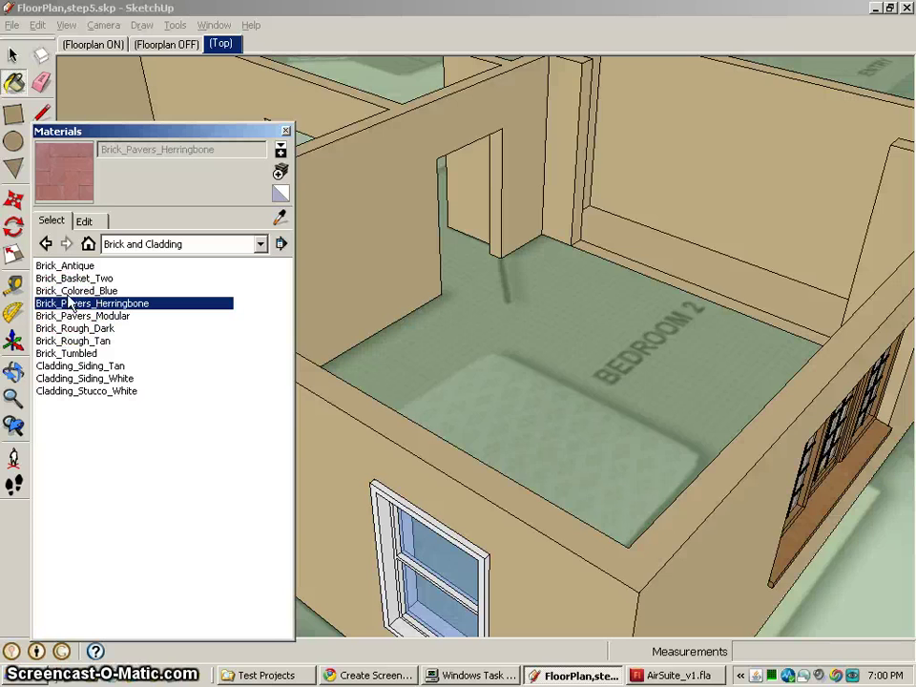
click(68, 290)
click(67, 277)
click(69, 266)
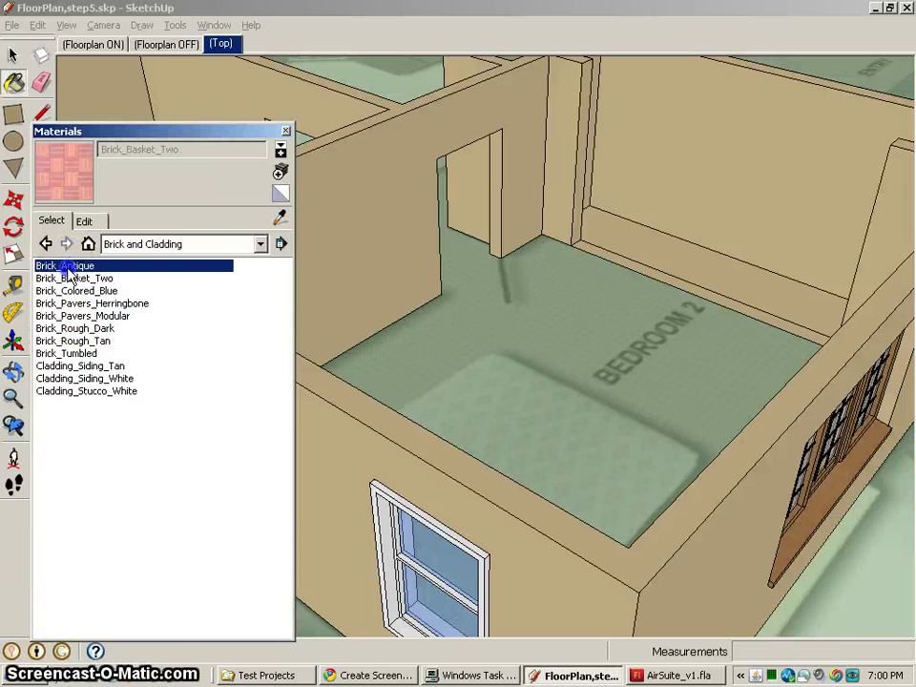
- Paint the front and left-wing outer walls with Brick_Antique, orbiting around the house
middle_drag(644, 534, 660, 369)
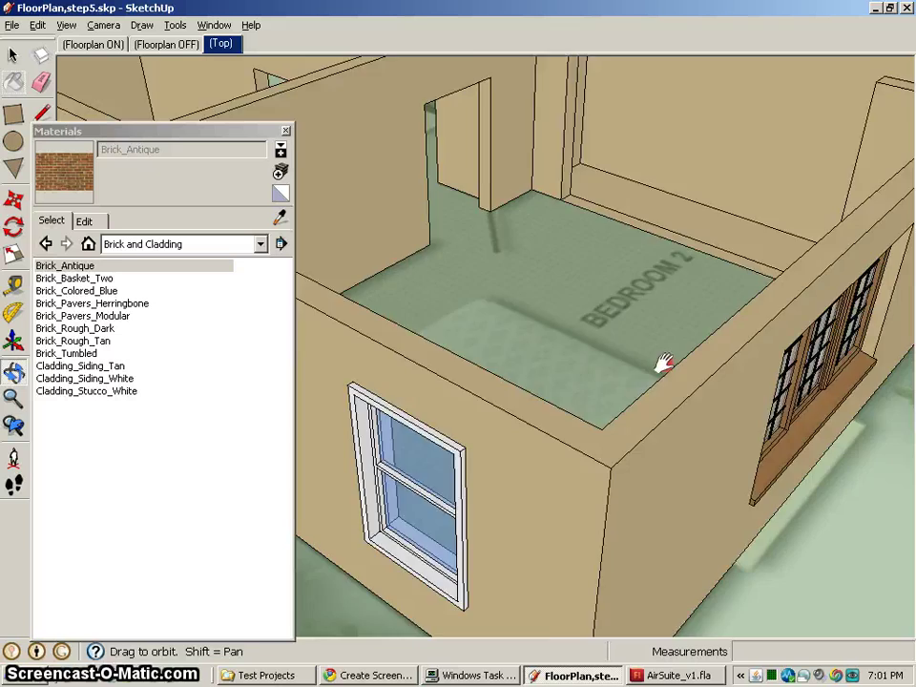
scroll(657, 366, down, 6)
scroll(656, 367, down, 3)
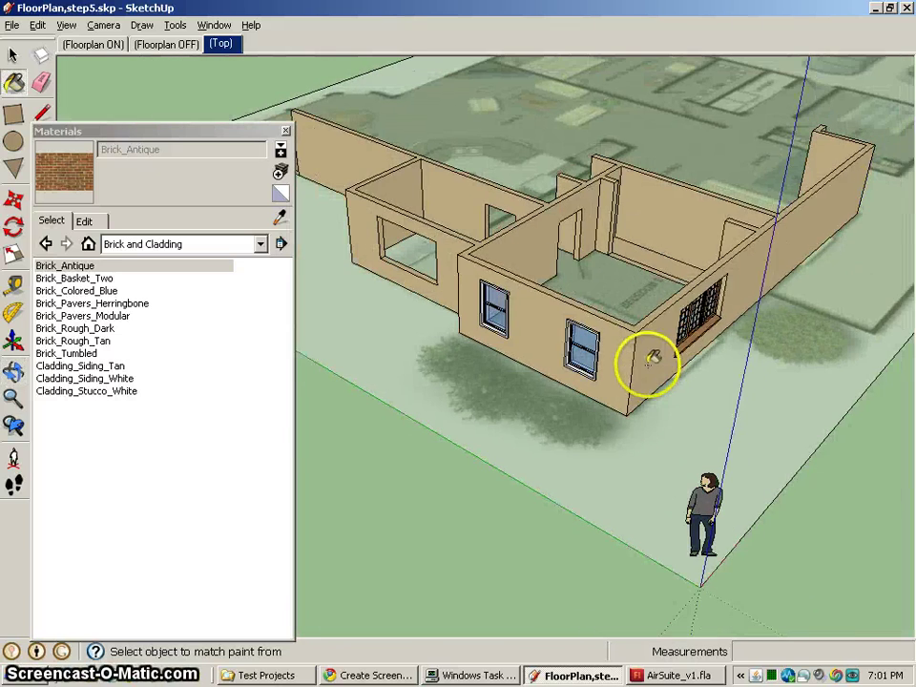
click(618, 361)
click(445, 282)
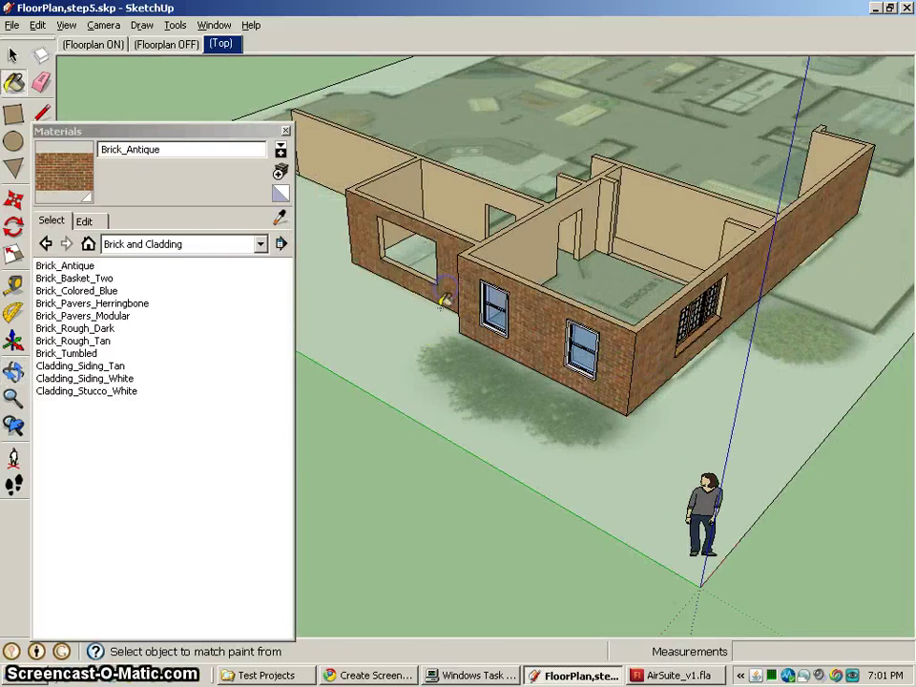
mouse_move(445, 281)
middle_down()
mouse_move(885, 229)
mouse_move(562, 249)
middle_up()
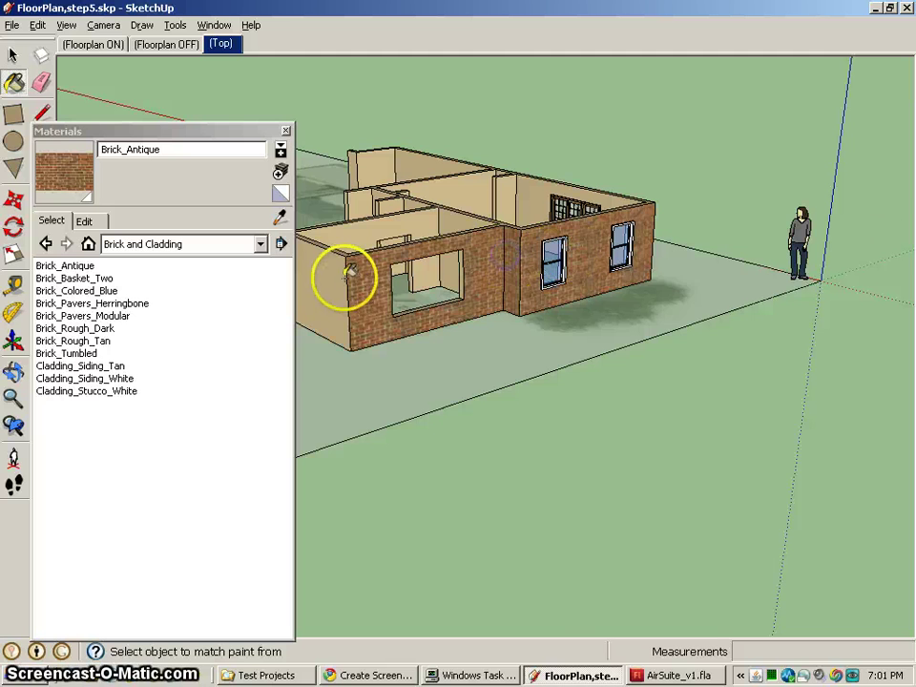
scroll(414, 313, up, 5)
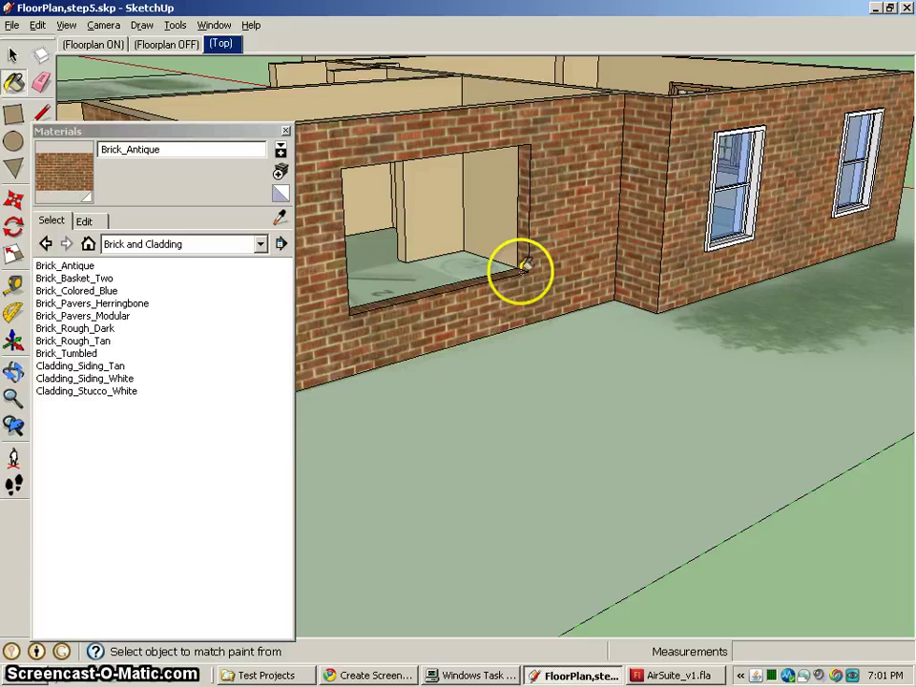
middle_drag(474, 174, 418, 189)
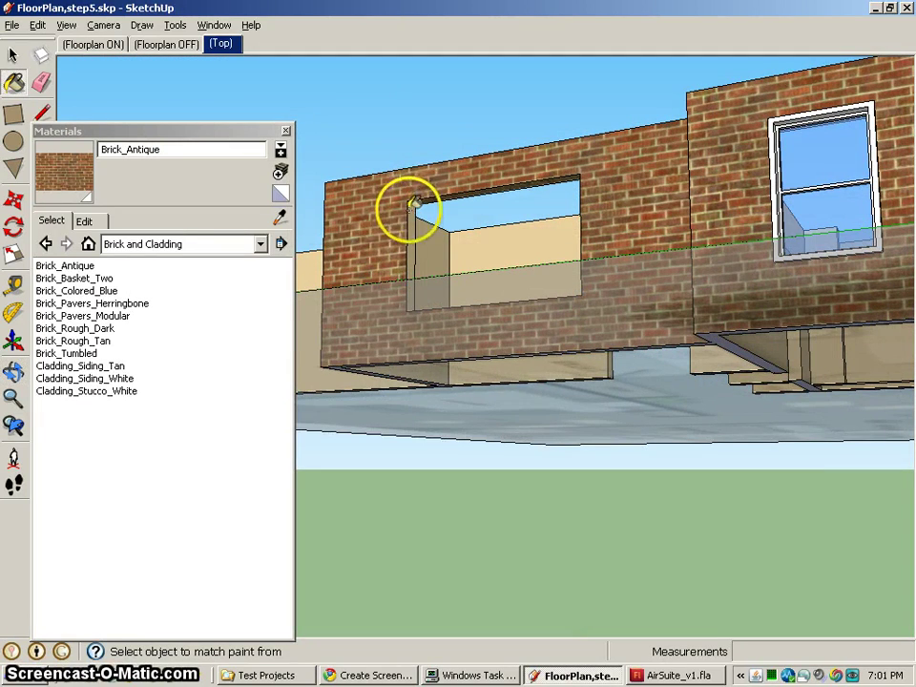
mouse_move(587, 241)
middle_down()
mouse_move(691, 313)
mouse_move(584, 381)
mouse_move(701, 376)
mouse_move(674, 379)
mouse_move(818, 435)
mouse_move(660, 415)
mouse_move(561, 438)
mouse_move(429, 408)
middle_up()
mouse_move(372, 370)
middle_down()
mouse_move(415, 370)
mouse_move(433, 159)
mouse_move(417, 176)
mouse_move(406, 279)
mouse_move(383, 204)
mouse_move(506, 320)
mouse_move(662, 369)
mouse_move(704, 489)
mouse_move(473, 467)
mouse_move(630, 433)
mouse_move(634, 399)
mouse_move(864, 461)
mouse_move(660, 413)
mouse_move(824, 349)
mouse_move(770, 357)
middle_up()
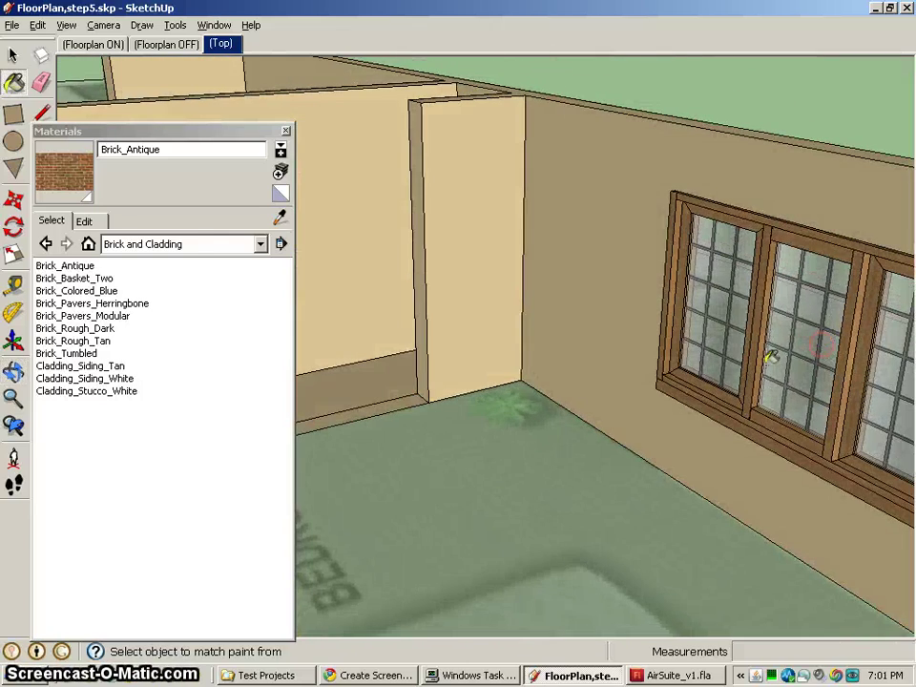
- Switch the Materials list to the Colors collection shown as small thumbnails
click(153, 245)
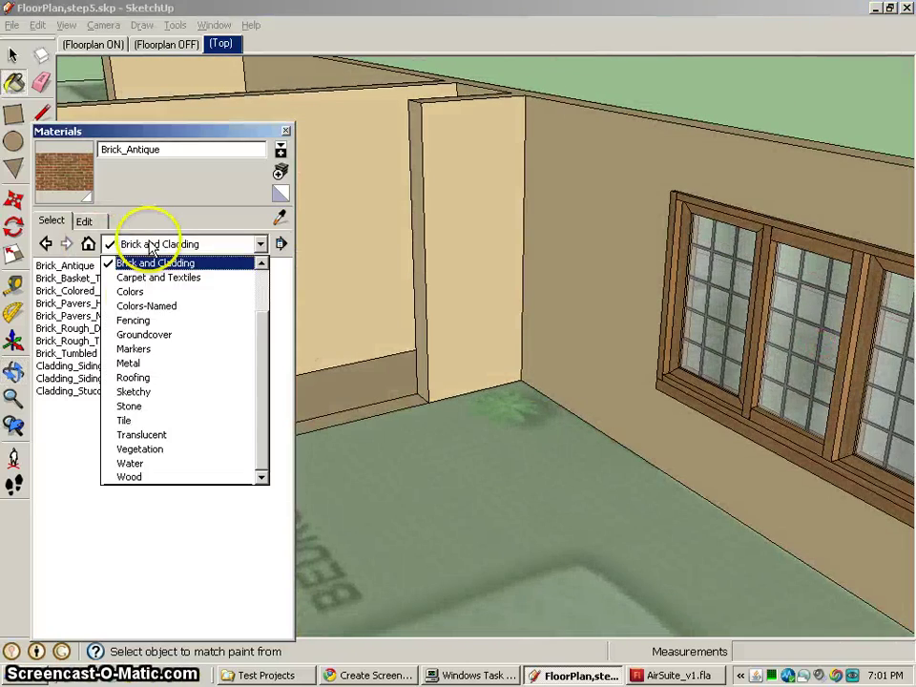
click(134, 292)
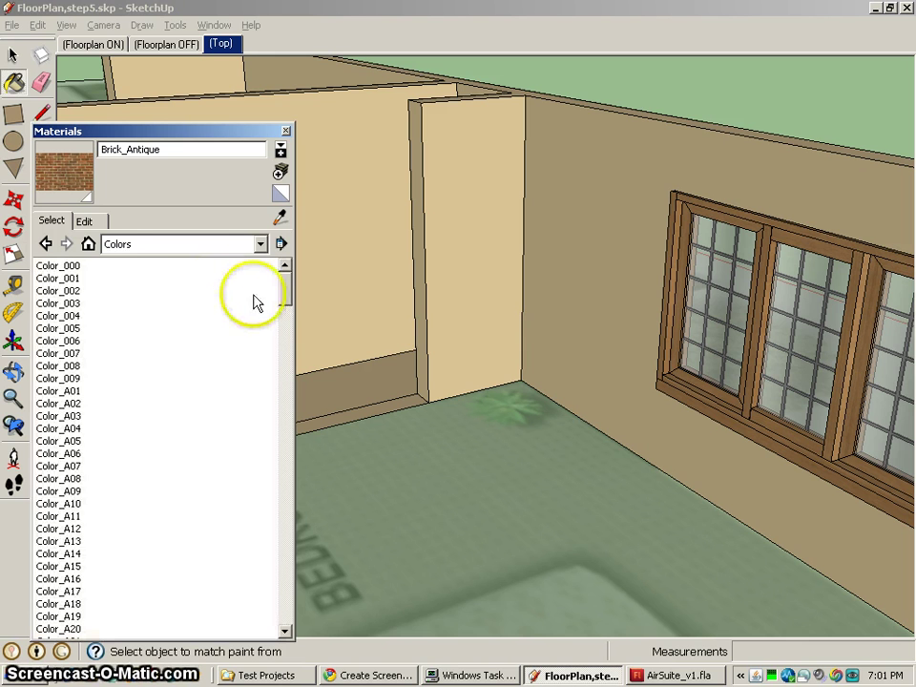
click(281, 243)
click(355, 298)
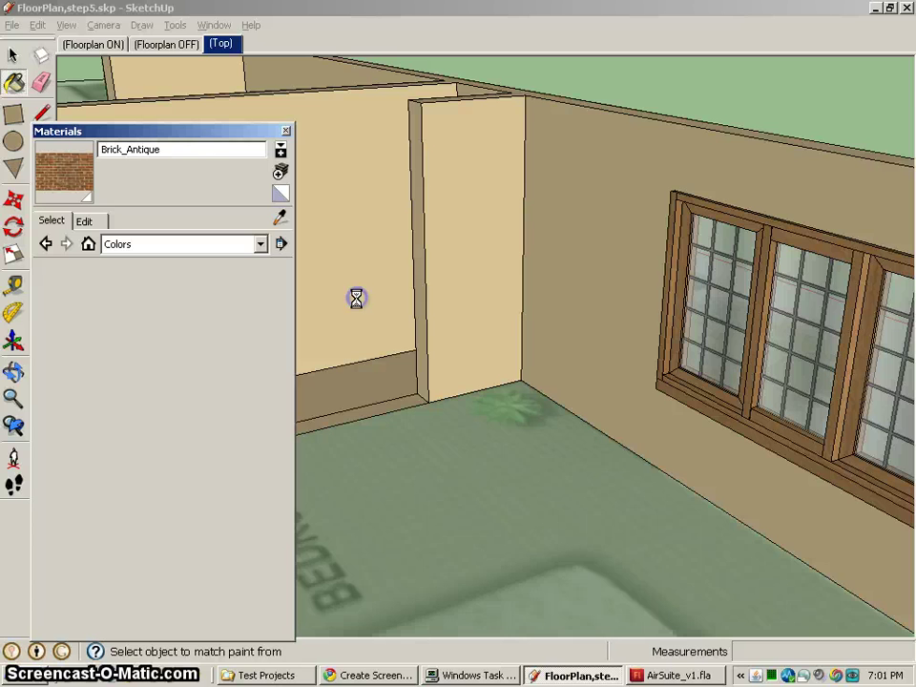
- Paint the column, back wall, window wall and right wall orange with Color_B02
click(126, 306)
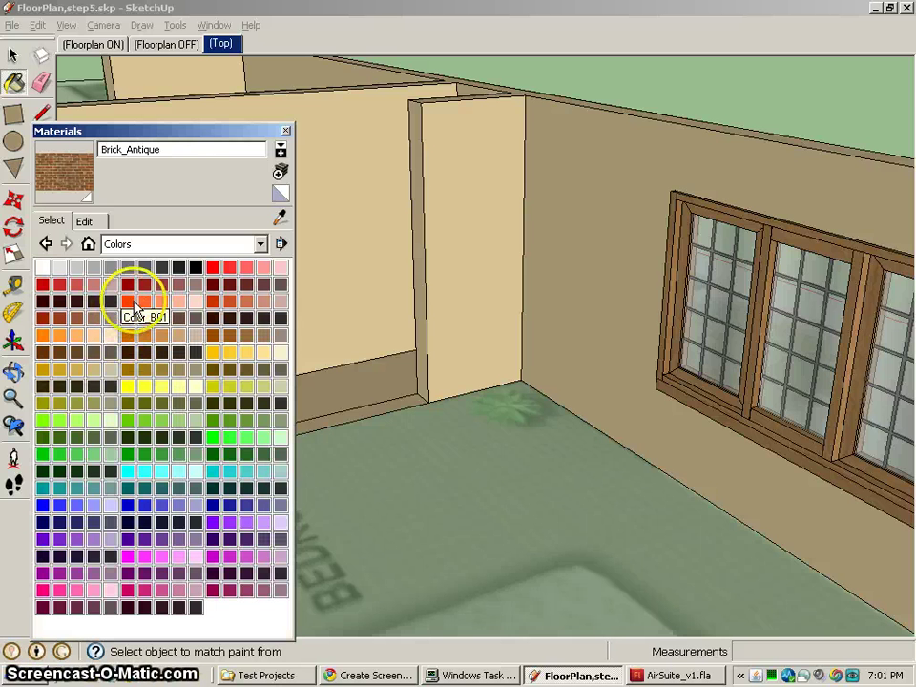
click(460, 204)
click(583, 188)
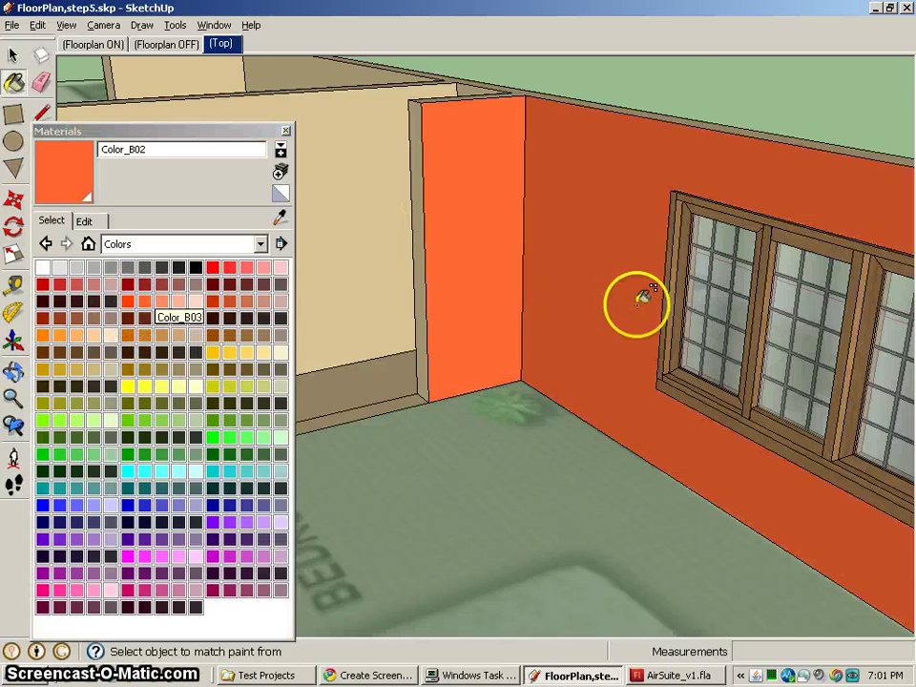
mouse_move(644, 298)
middle_down()
mouse_move(343, 225)
mouse_move(605, 352)
mouse_move(726, 284)
middle_up()
click(763, 375)
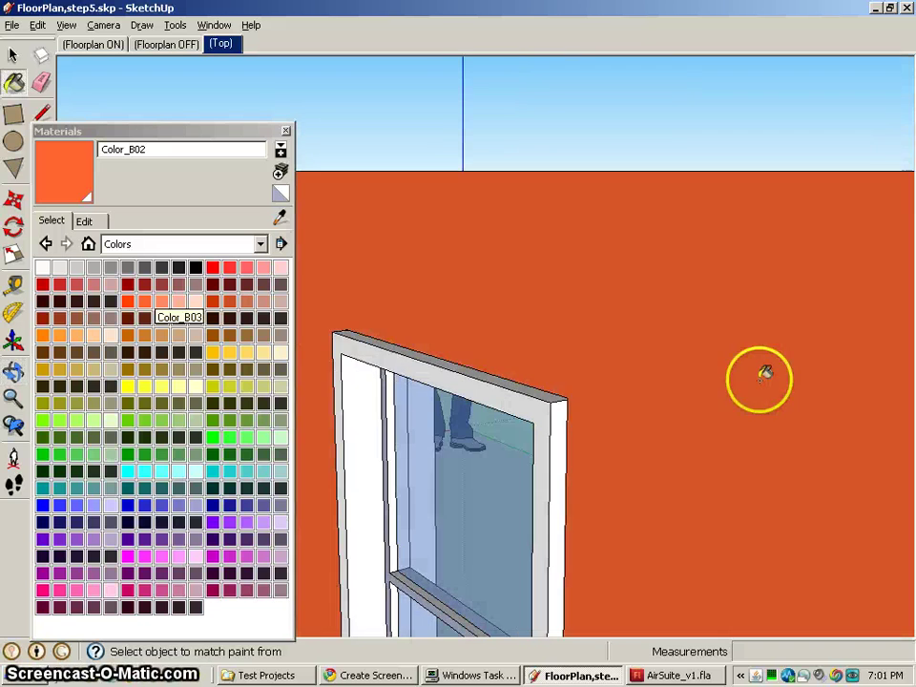
mouse_move(763, 375)
middle_down()
mouse_move(650, 376)
mouse_move(658, 396)
mouse_move(775, 487)
mouse_move(854, 511)
mouse_move(434, 445)
mouse_move(730, 400)
middle_up()
click(730, 400)
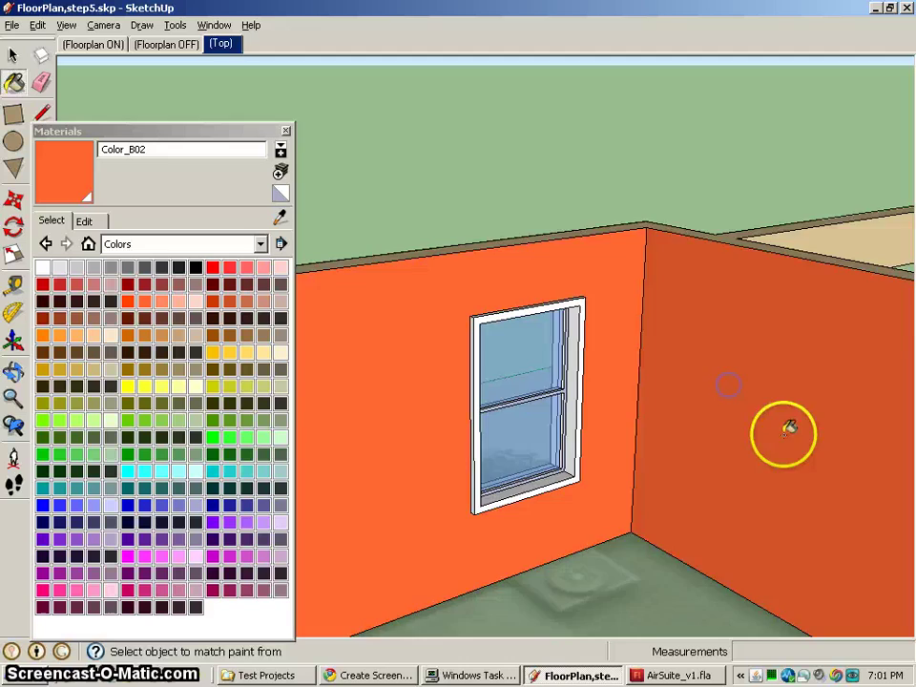
mouse_move(788, 432)
middle_down()
mouse_move(449, 434)
mouse_move(848, 517)
mouse_move(346, 370)
mouse_move(682, 406)
mouse_move(793, 375)
mouse_move(585, 433)
mouse_move(241, 357)
mouse_move(590, 435)
mouse_move(695, 272)
mouse_move(722, 338)
mouse_move(542, 347)
mouse_move(541, 356)
mouse_move(796, 383)
mouse_move(778, 468)
mouse_move(470, 402)
mouse_move(288, 420)
middle_up()
- Paint the beige side face, Bedroom 2's back wall and the doorway-end face white with Color_000
click(43, 267)
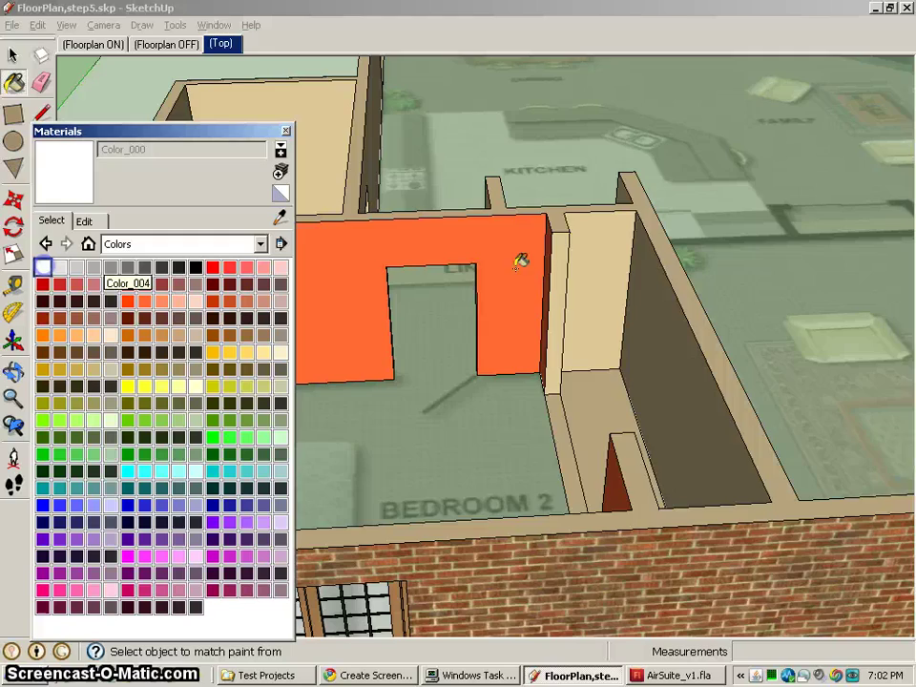
click(587, 256)
mouse_move(561, 251)
middle_down()
mouse_move(520, 301)
mouse_move(539, 403)
mouse_move(331, 474)
mouse_move(323, 570)
mouse_move(690, 543)
mouse_move(806, 405)
mouse_move(490, 388)
middle_up()
click(568, 433)
mouse_move(569, 433)
middle_down()
mouse_move(649, 415)
mouse_move(863, 401)
middle_up()
mouse_move(658, 306)
middle_down()
mouse_move(556, 429)
mouse_move(754, 422)
mouse_move(602, 347)
middle_up()
click(603, 347)
middle_drag(629, 395, 615, 320)
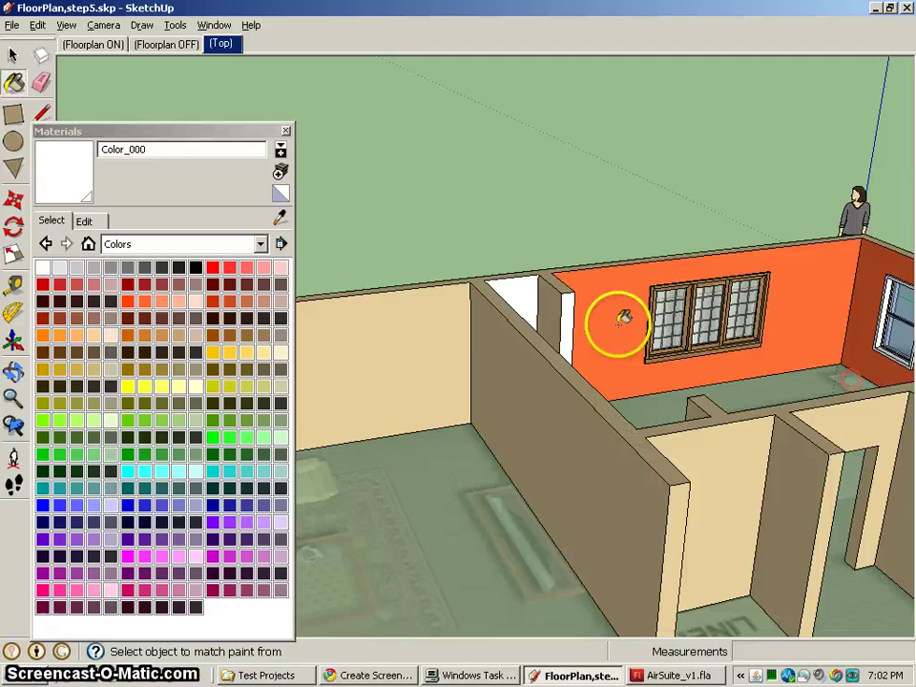
mouse_move(548, 315)
middle_down()
mouse_move(485, 358)
mouse_move(556, 404)
mouse_move(299, 433)
mouse_move(620, 424)
mouse_move(776, 323)
mouse_move(356, 321)
mouse_move(760, 327)
mouse_move(906, 372)
mouse_move(714, 363)
middle_up()
- Repaint the orange Bedroom 2 walls with teal Color_H17
key(b)
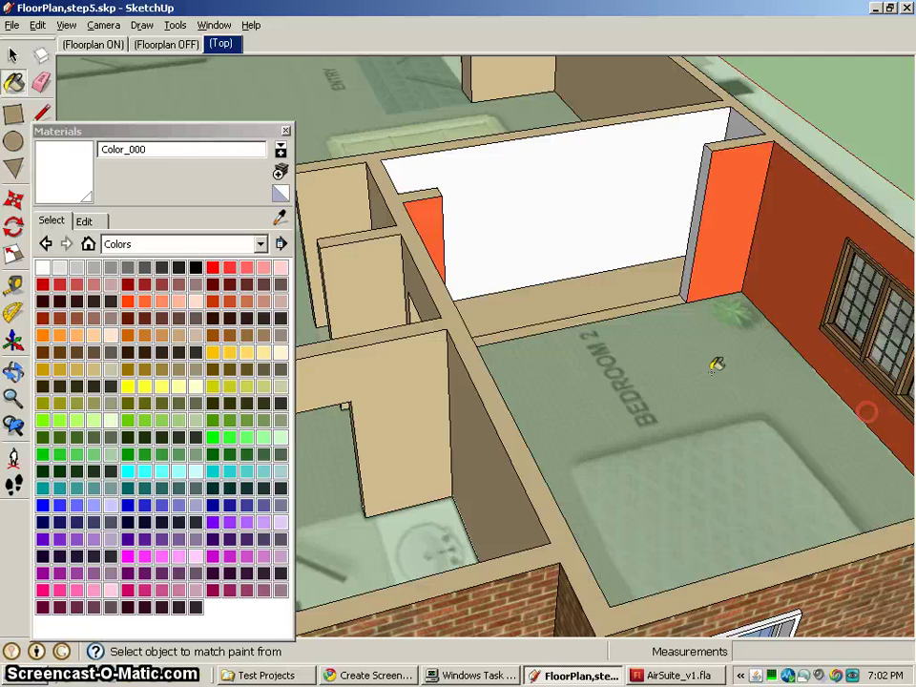
click(145, 489)
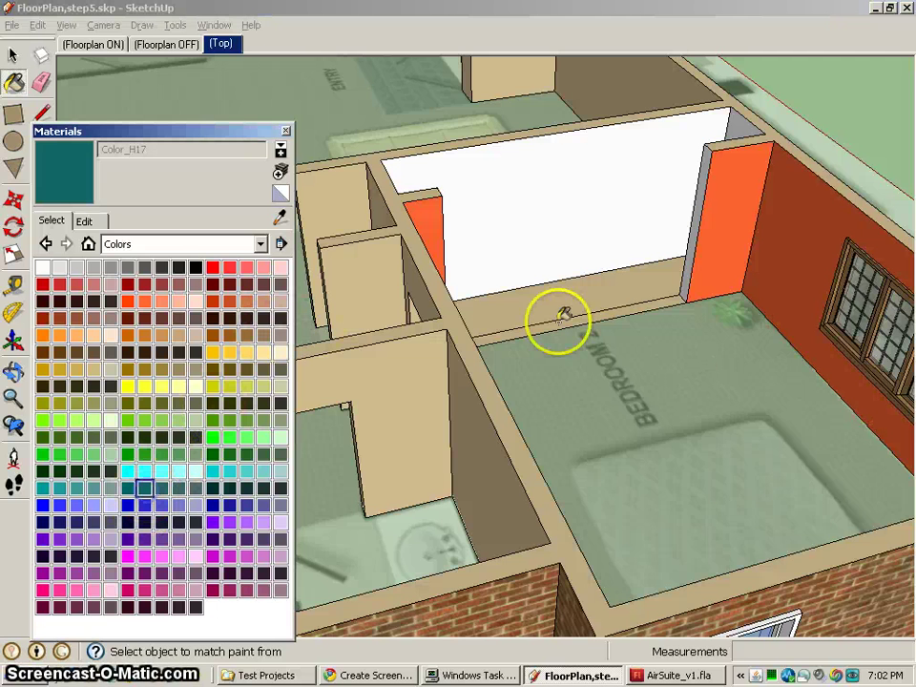
click(743, 171)
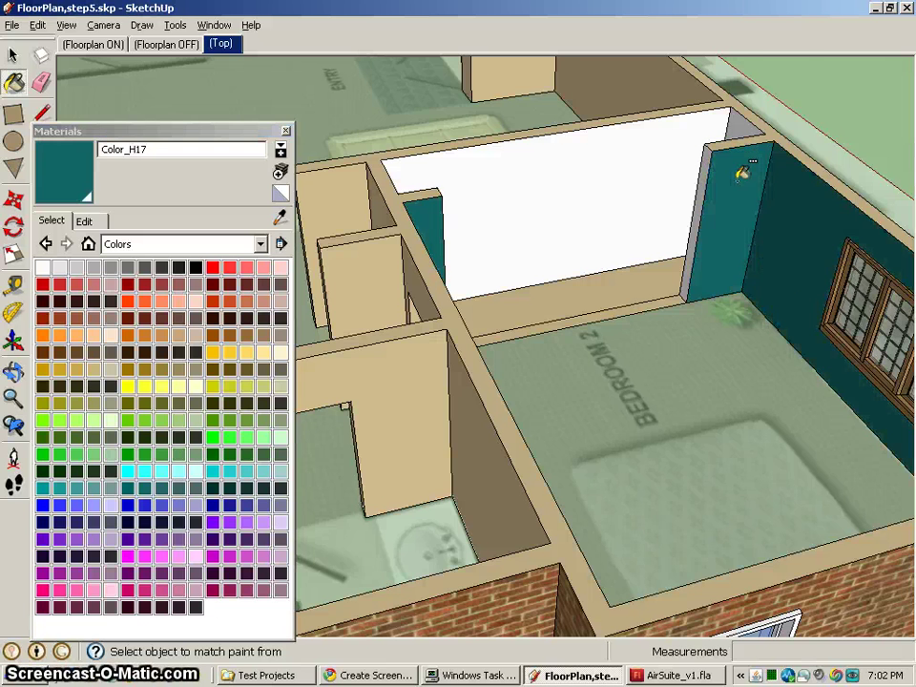
mouse_move(771, 273)
middle_down()
mouse_move(491, 254)
mouse_move(300, 274)
mouse_move(409, 337)
mouse_move(677, 309)
mouse_move(838, 270)
mouse_move(444, 198)
mouse_move(340, 238)
mouse_move(521, 248)
mouse_move(789, 304)
mouse_move(836, 357)
mouse_move(909, 317)
mouse_move(772, 302)
mouse_move(655, 316)
mouse_move(720, 402)
mouse_move(892, 305)
mouse_move(467, 383)
mouse_move(586, 409)
mouse_move(569, 415)
mouse_move(448, 306)
middle_up()
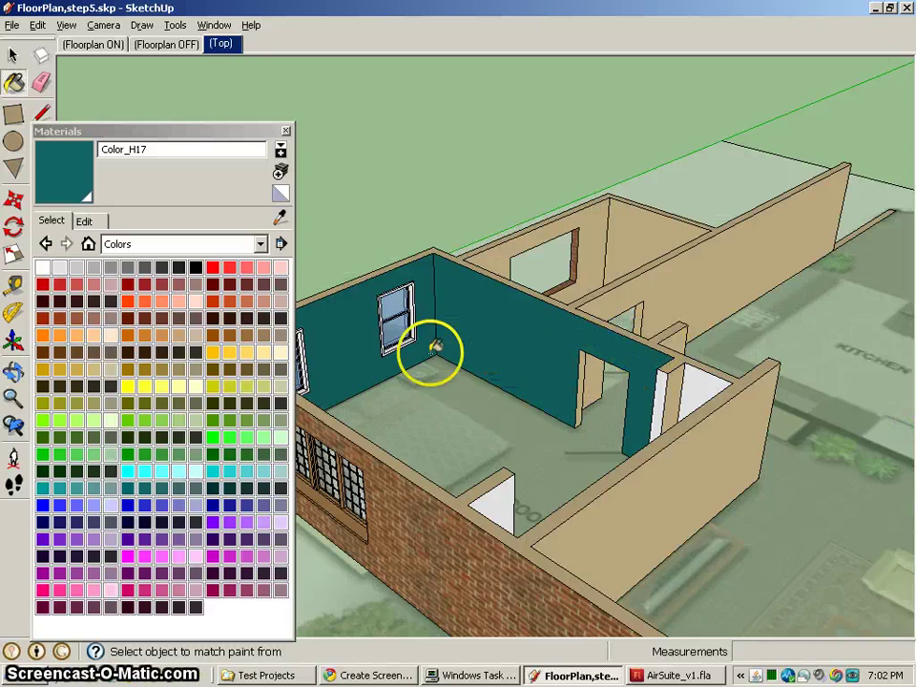
- Sample brown Color_D13 from a wall and repaint the teal bedroom walls with it
click(162, 371)
click(487, 303)
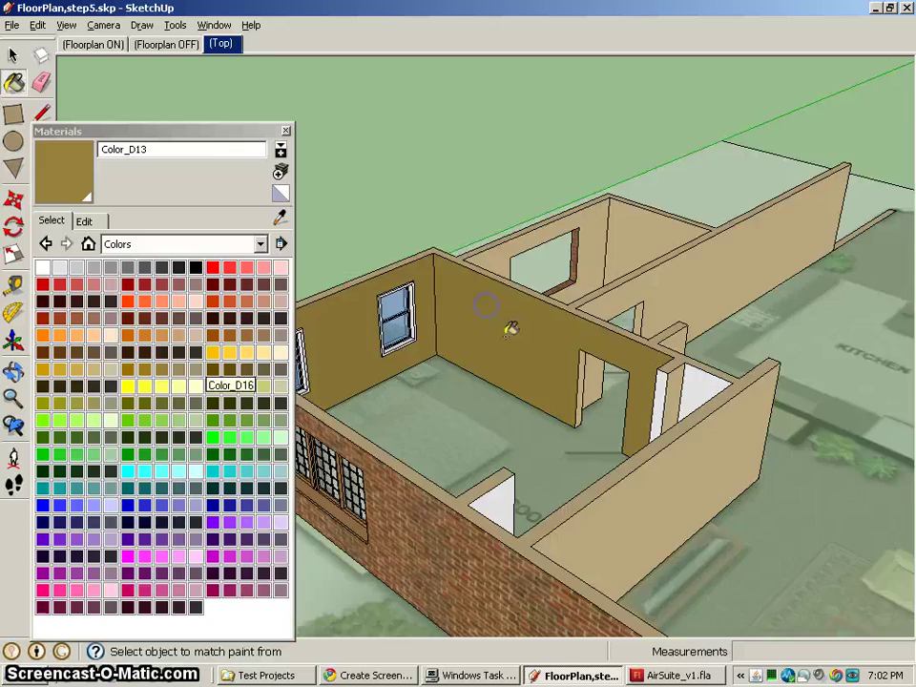
mouse_move(511, 328)
middle_down()
mouse_move(441, 358)
mouse_move(552, 440)
mouse_move(640, 422)
mouse_move(844, 500)
mouse_move(595, 431)
mouse_move(628, 506)
middle_up()
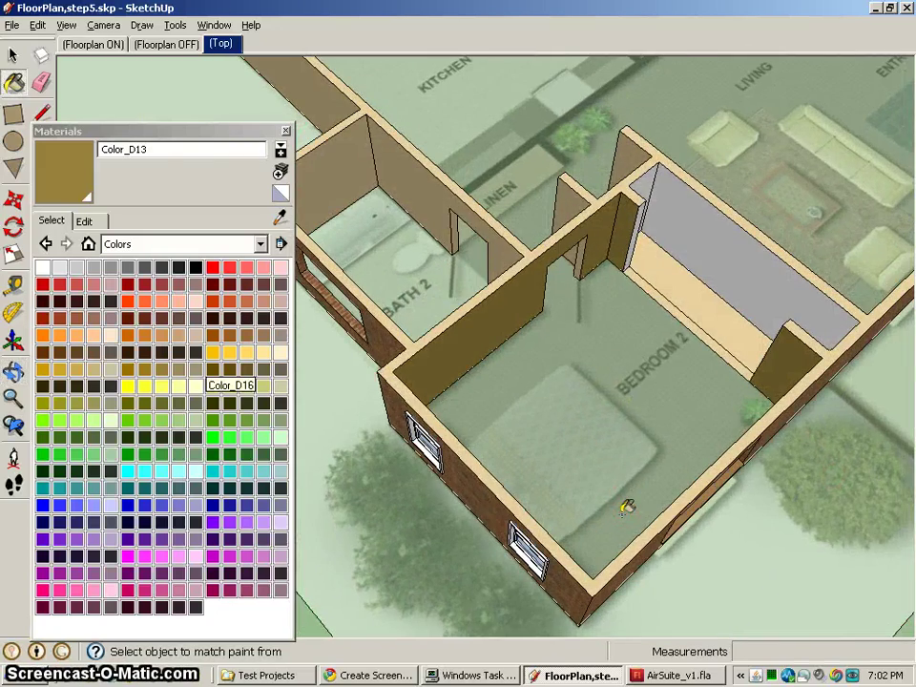
alt+click(588, 339)
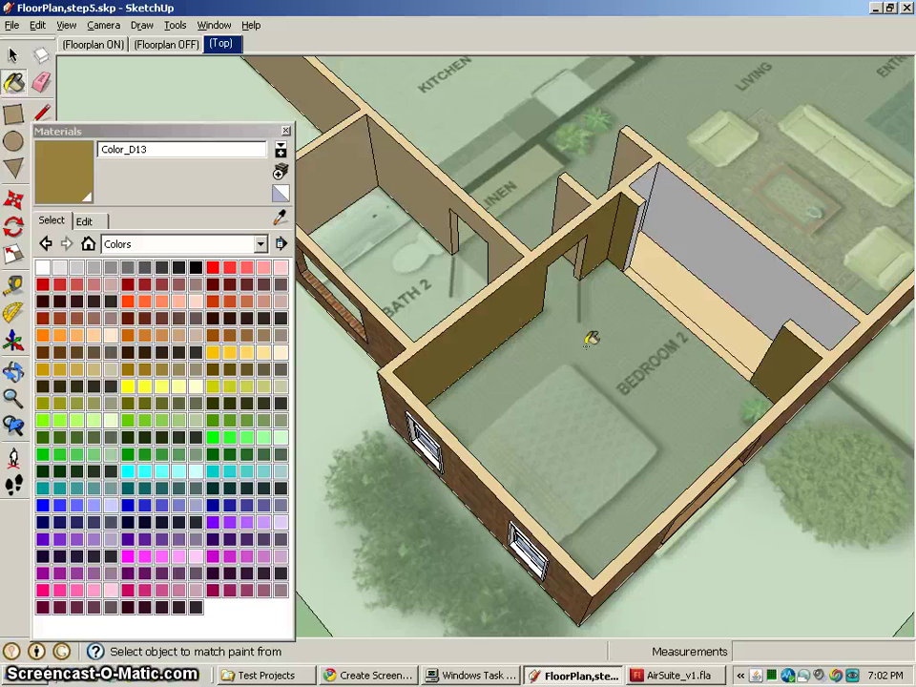
- Try erasing the tan floor strip, then undo the accidental erase of the floor plan
click(14, 57)
click(505, 326)
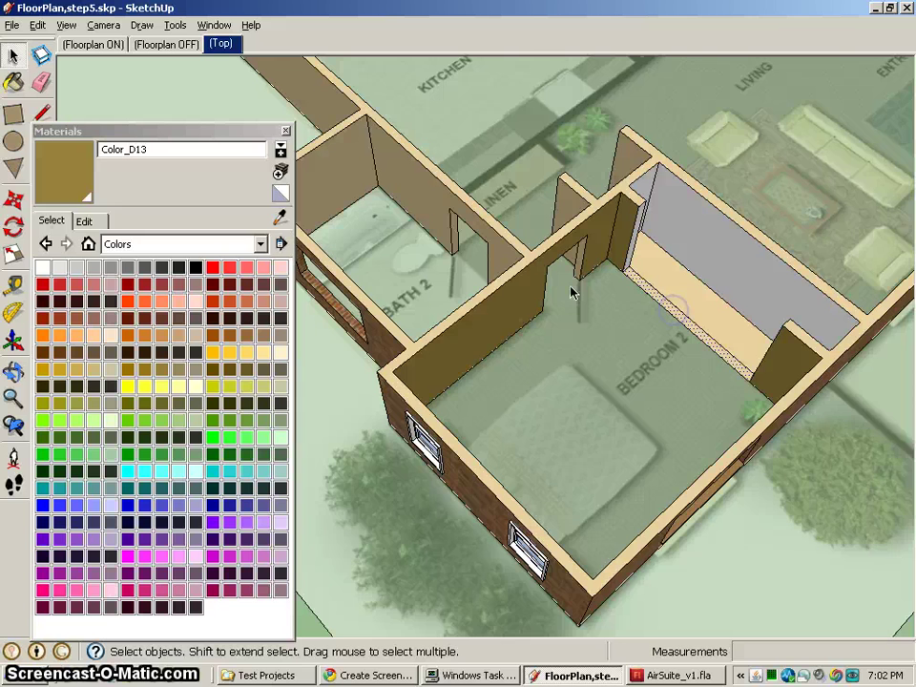
click(41, 82)
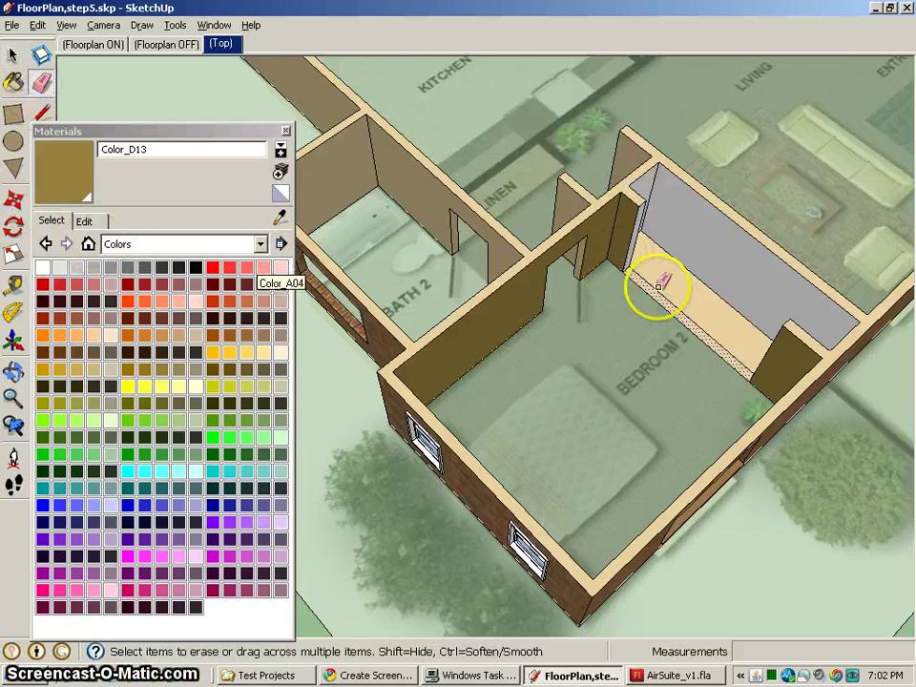
click(668, 308)
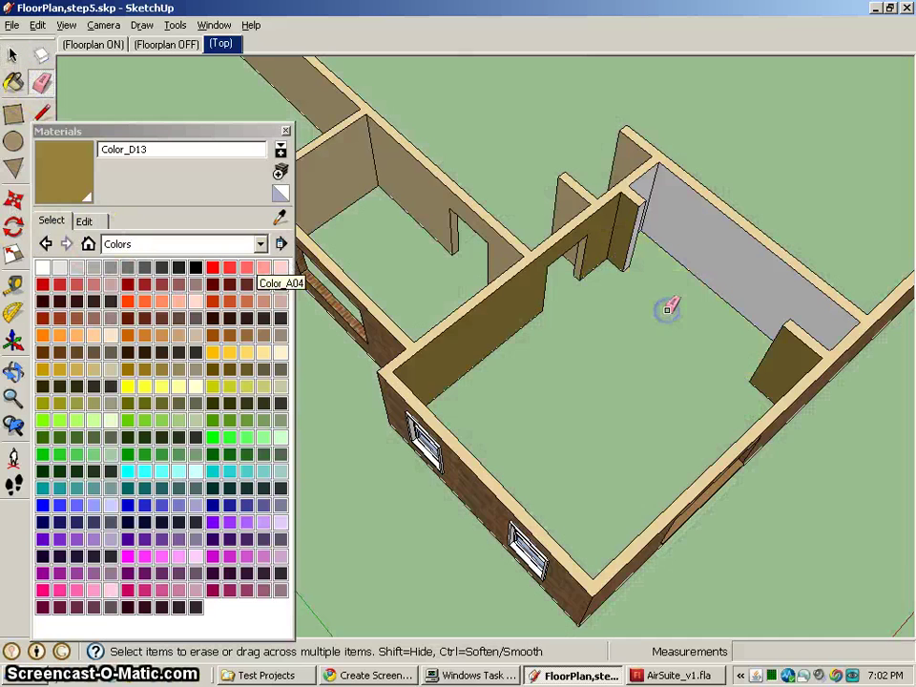
key(ctrl+z)
- Select and delete the tan floor strip by the grey wall, then switch to the Floorplan OFF scene
click(14, 57)
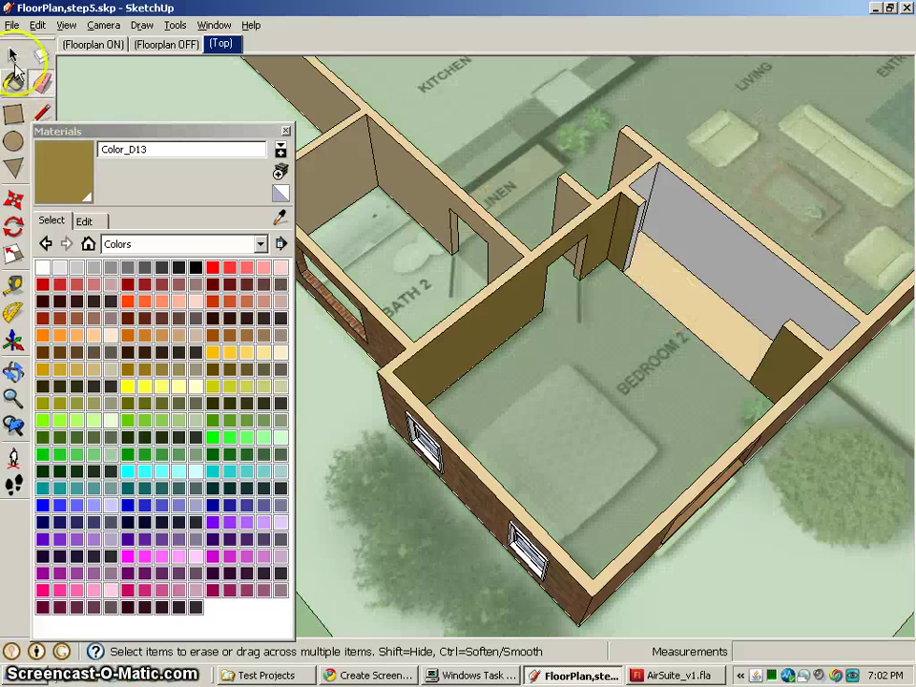
click(645, 282)
key(Delete)
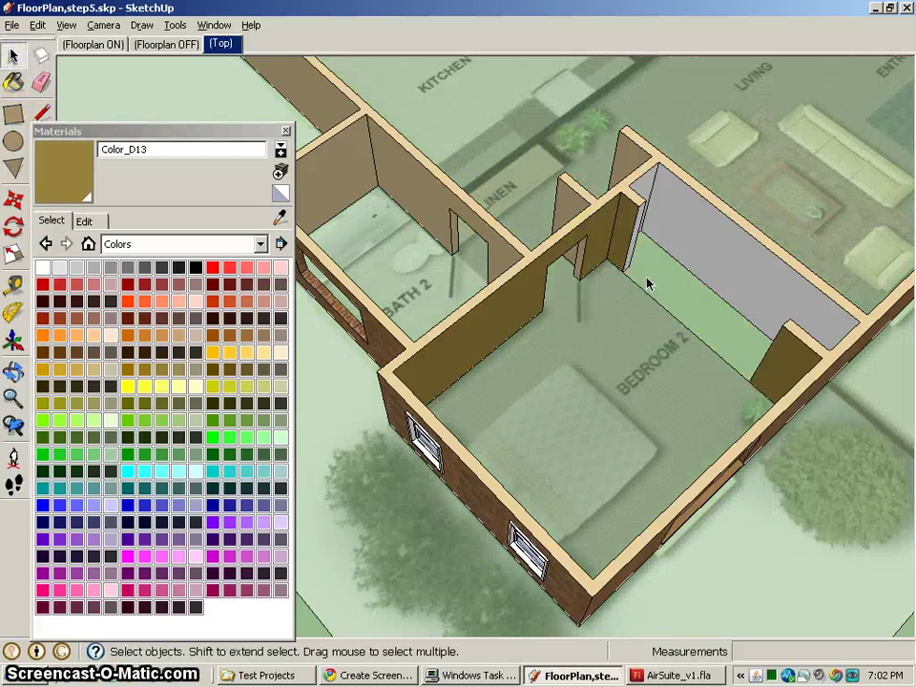
middle_drag(646, 282, 325, 250)
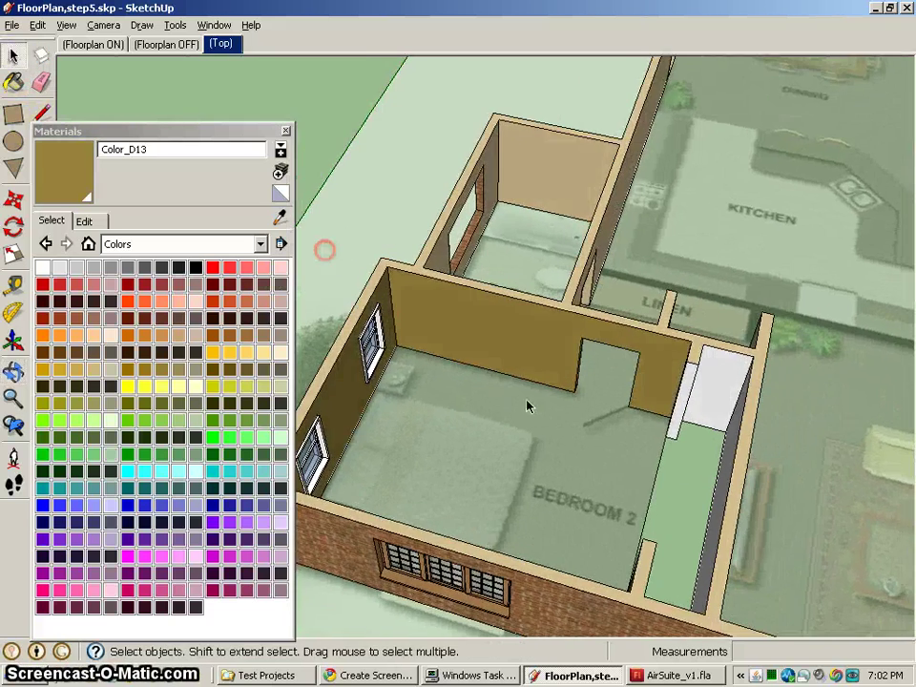
click(659, 471)
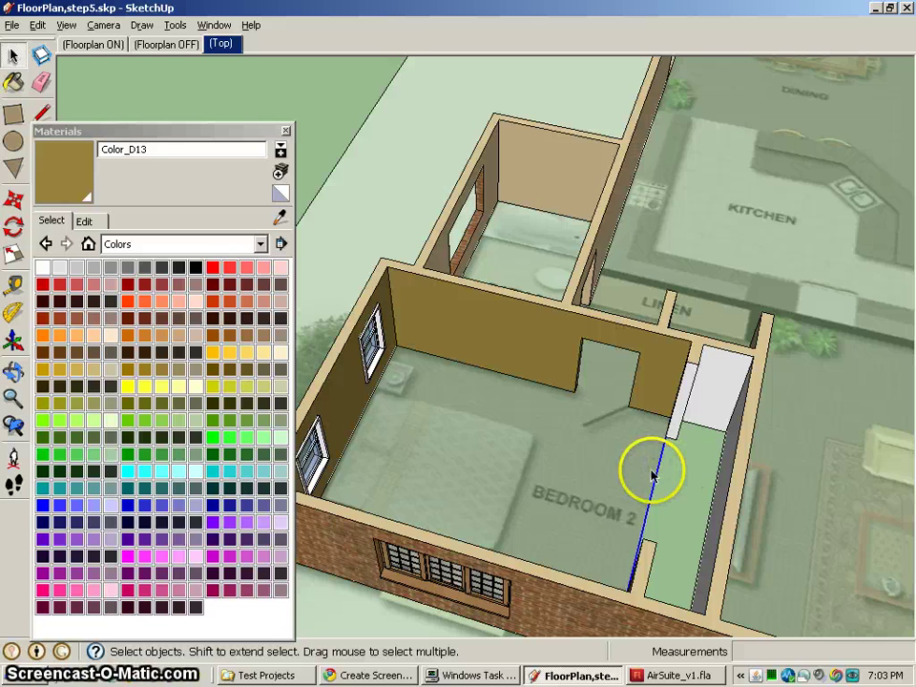
middle_drag(650, 479, 620, 453)
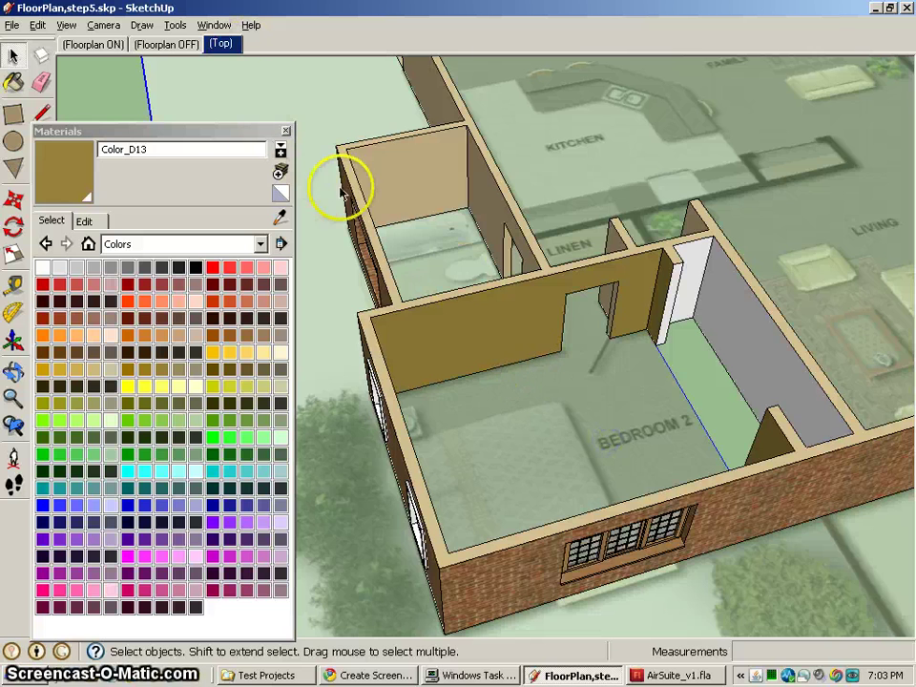
click(165, 44)
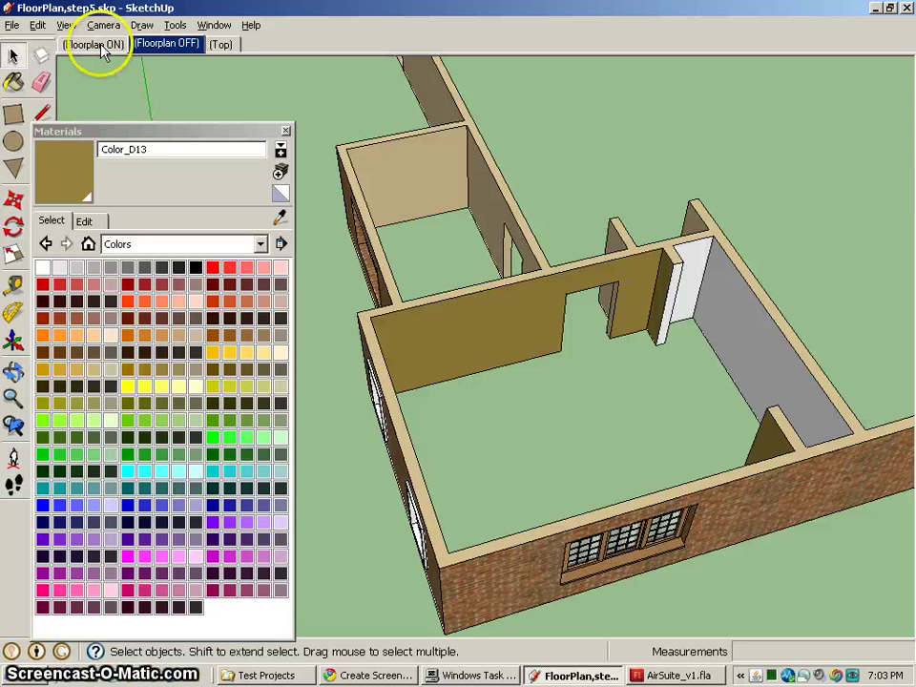
- Inside the floor group, select the walls and floor-plan plane and group them together
click(144, 45)
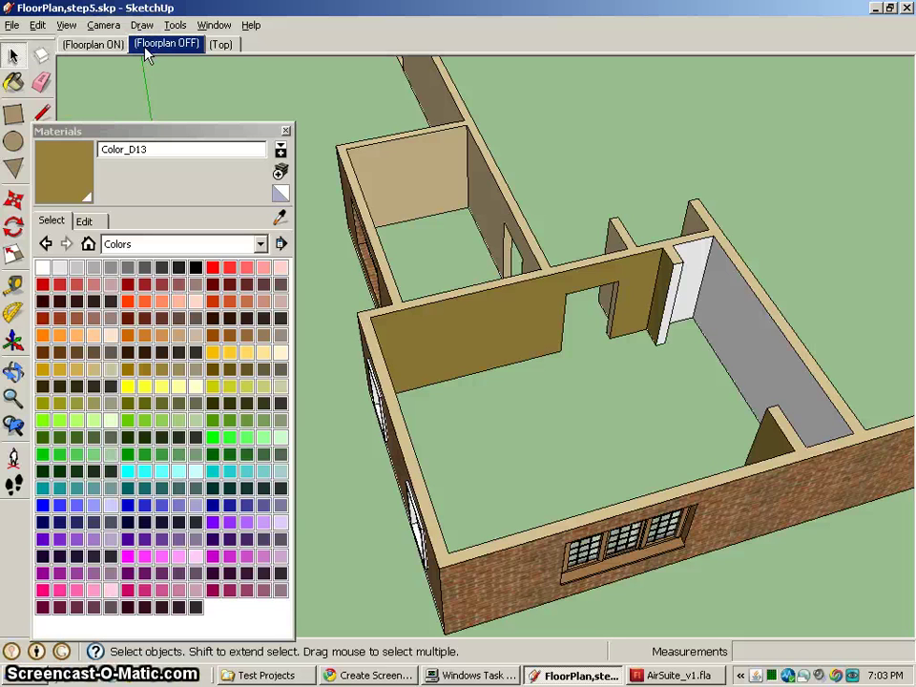
click(81, 47)
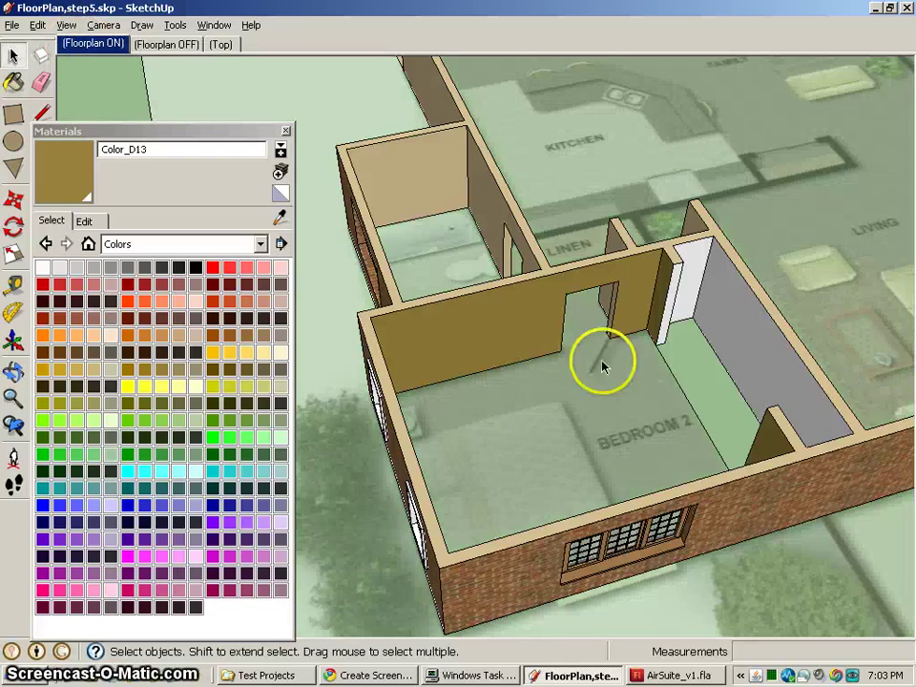
double_click(682, 389)
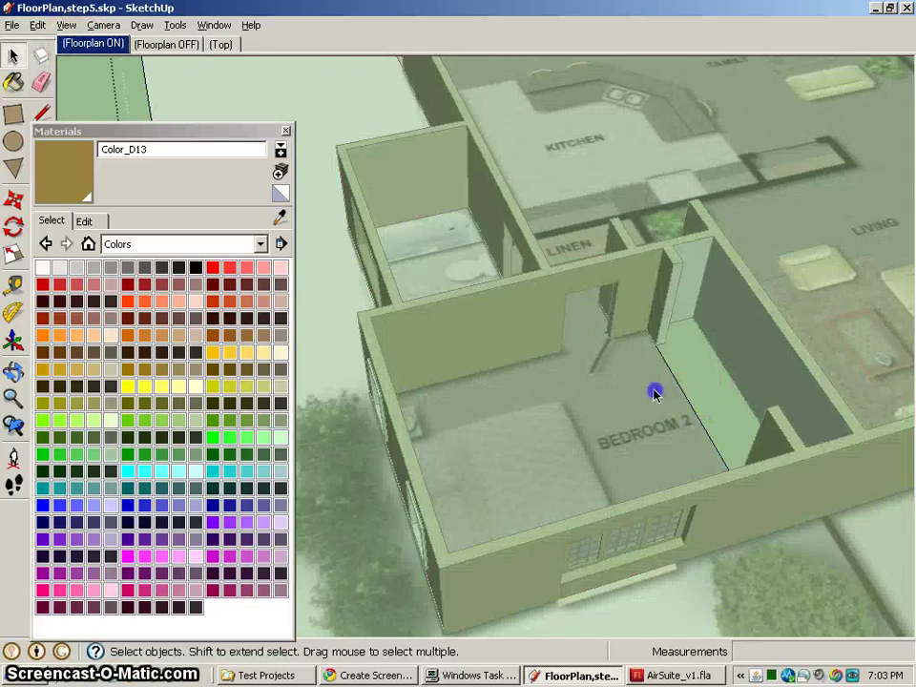
click(654, 393)
scroll(654, 394, down, 5)
click(642, 403)
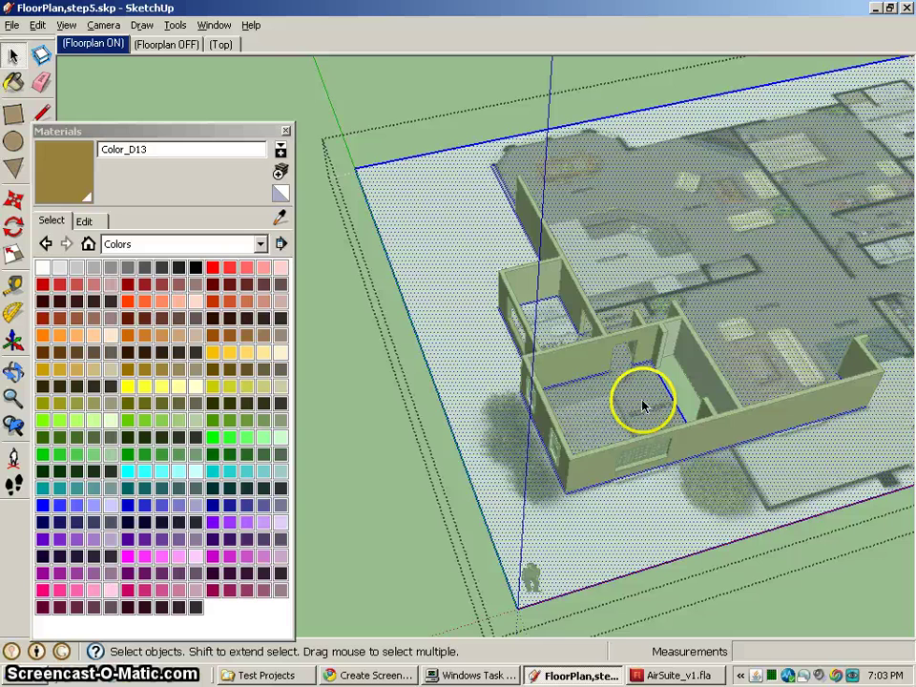
right_click(505, 439)
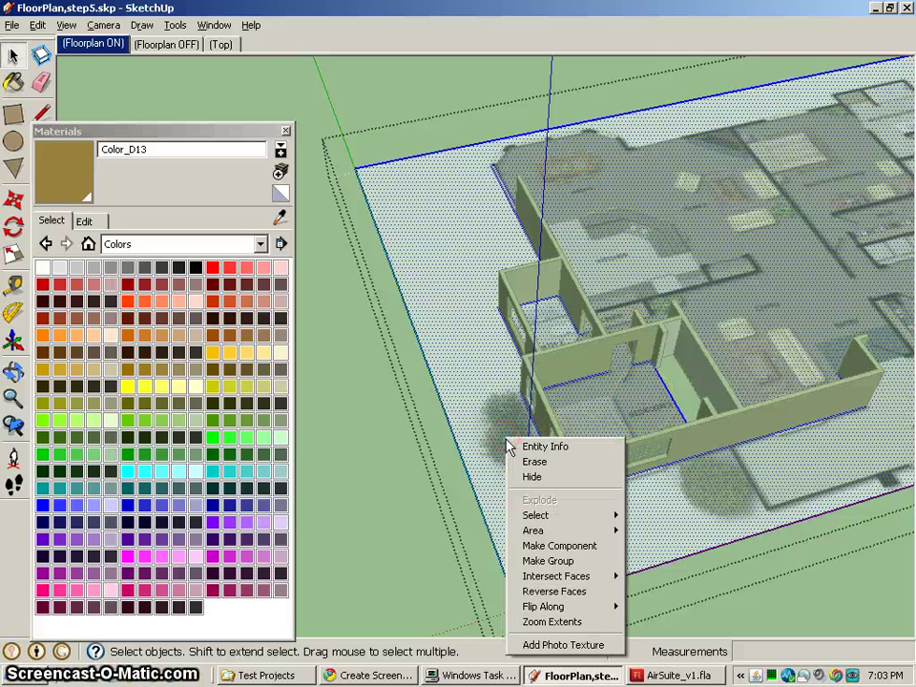
click(558, 561)
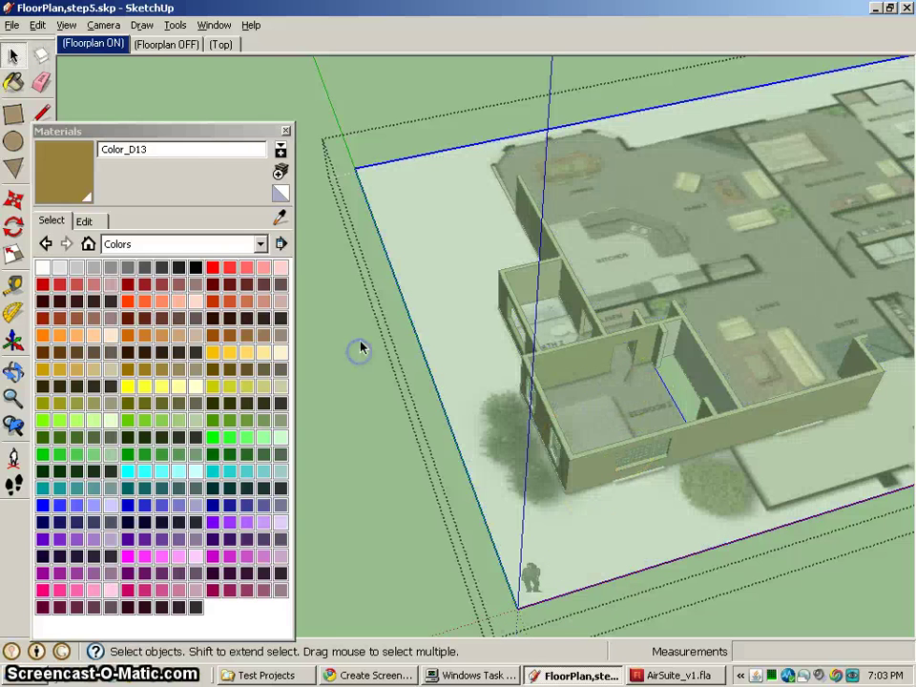
- In the Floorplan OFF scene, select the whole connected model and make it the HOUSE component
click(170, 45)
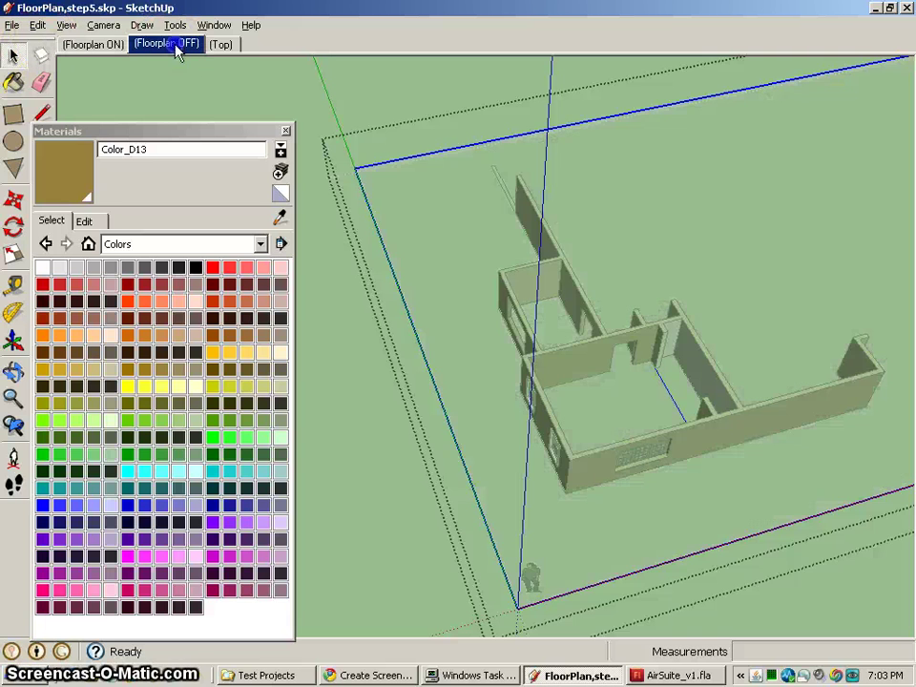
click(409, 425)
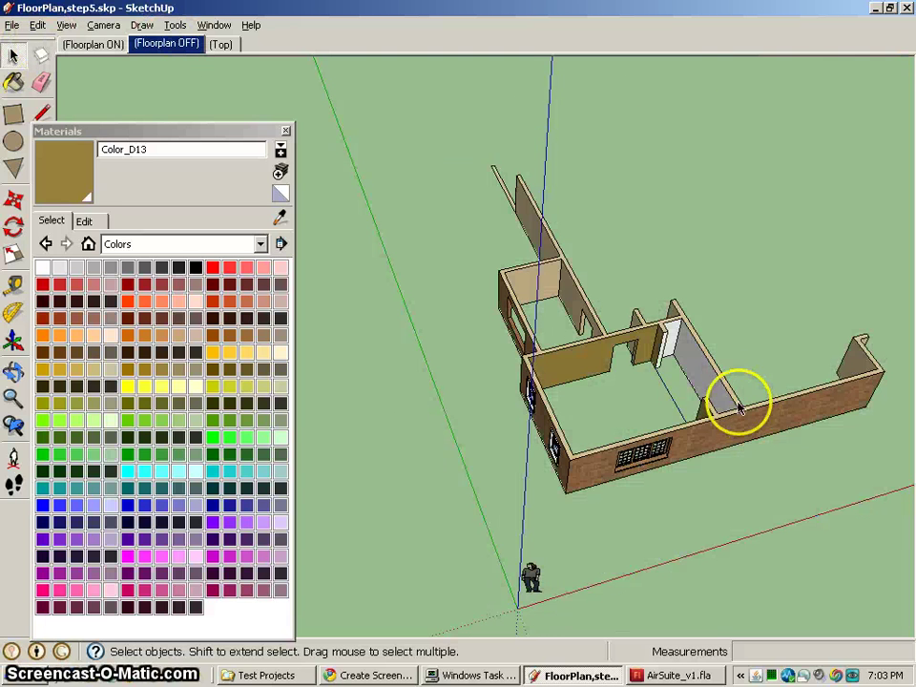
click(665, 389)
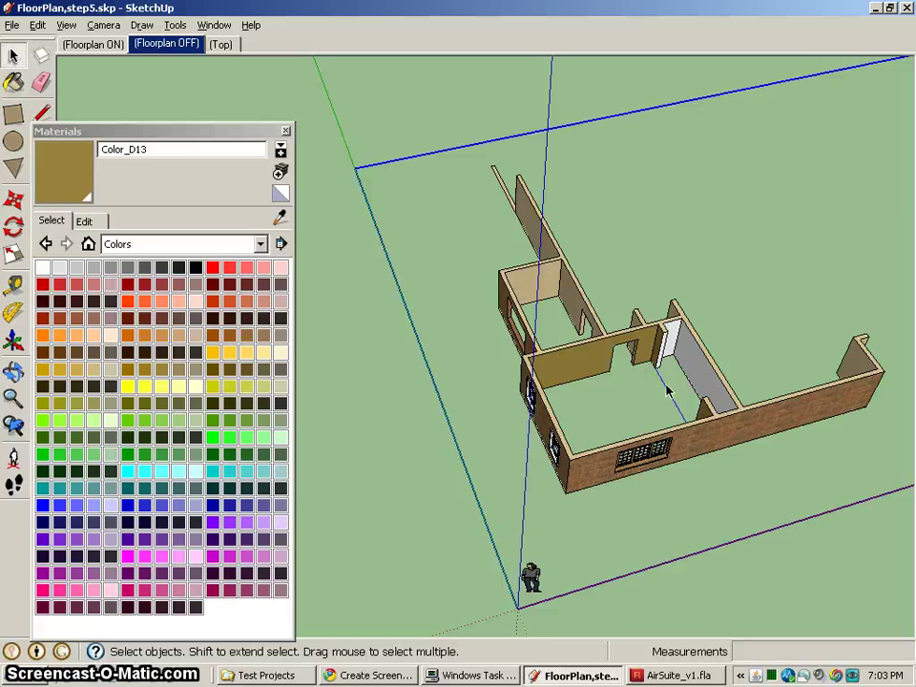
middle_drag(667, 401, 745, 482)
scroll(709, 423, up, 3)
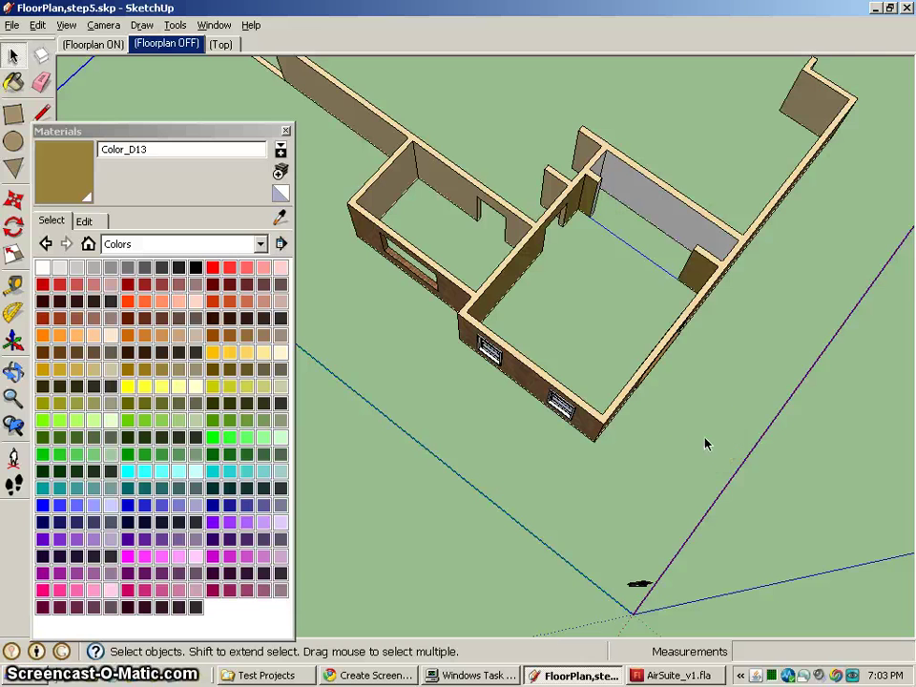
middle_drag(705, 443, 687, 213)
triple_click(585, 192)
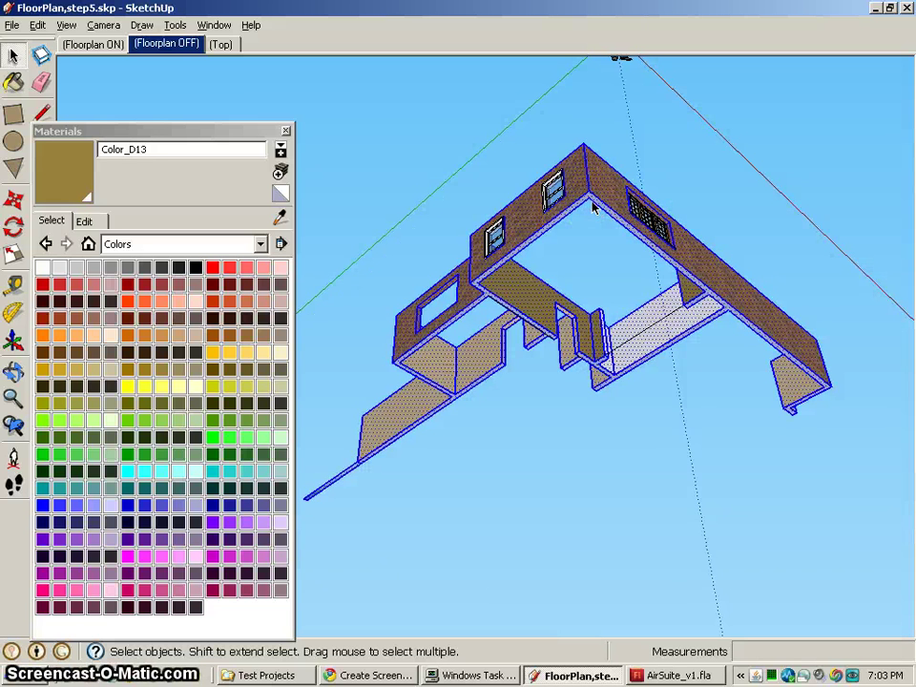
right_click(593, 208)
click(621, 310)
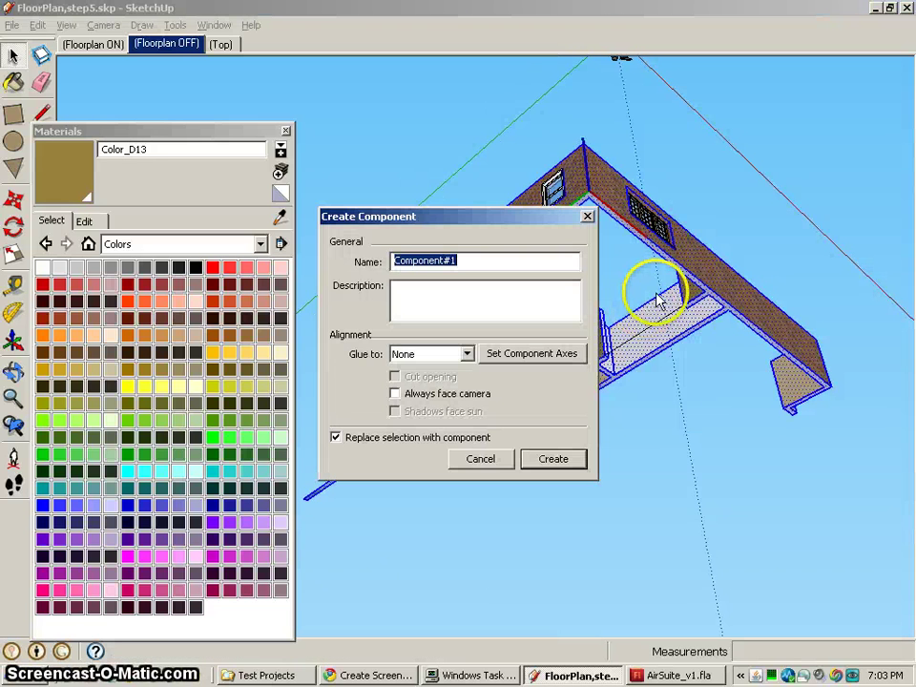
key(Return)
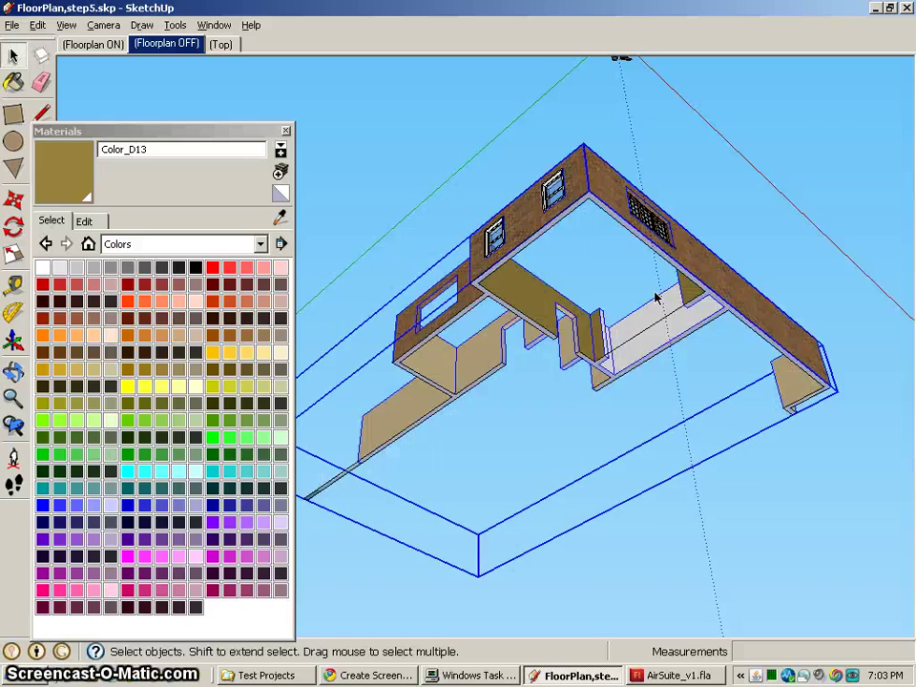
- Draw floor rectangles between opposite wall corners in the first room
scroll(670, 283, up, 3)
middle_drag(649, 255, 582, 125)
middle_drag(566, 401, 523, 331)
scroll(524, 329, up, 2)
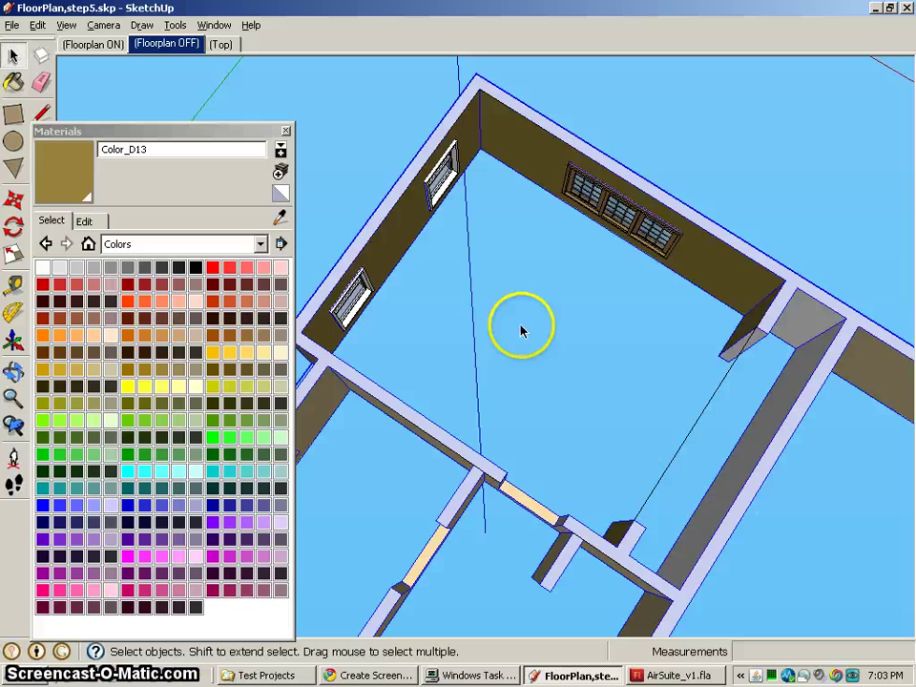
click(13, 115)
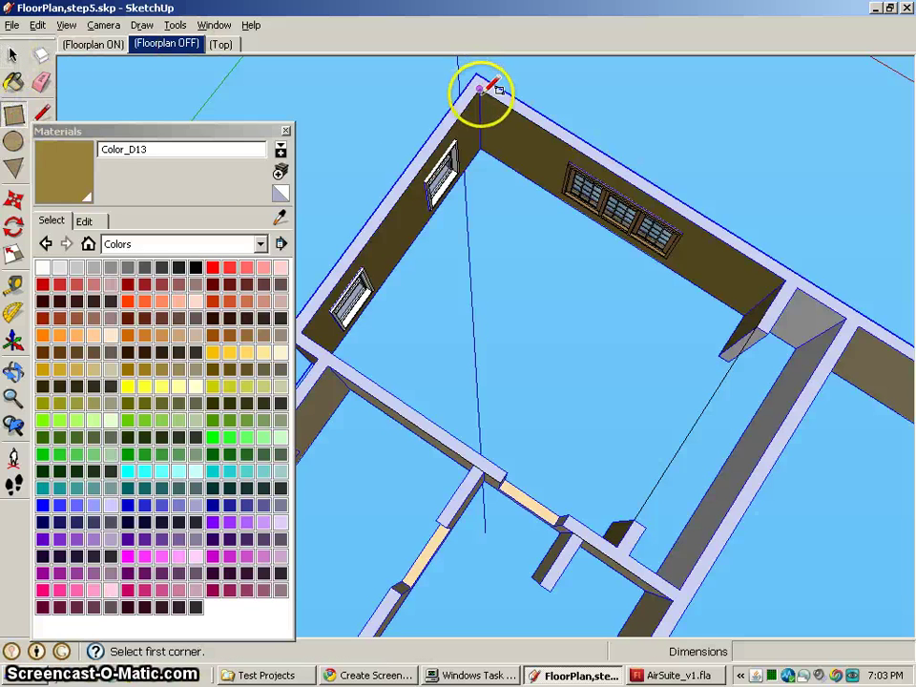
click(479, 88)
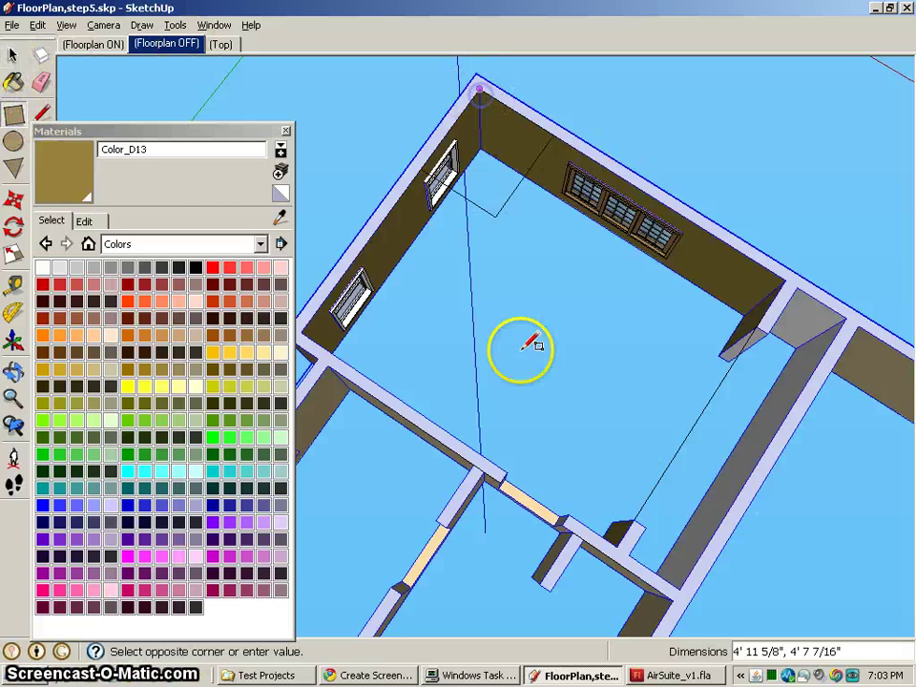
click(616, 544)
drag(617, 547, 843, 317)
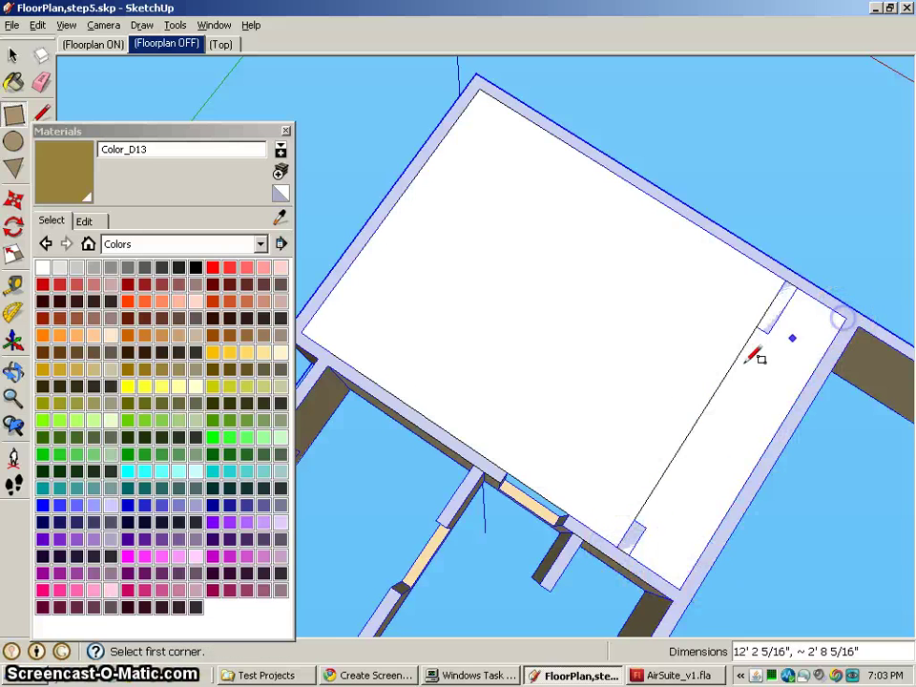
middle_drag(760, 353, 845, 507)
click(618, 527)
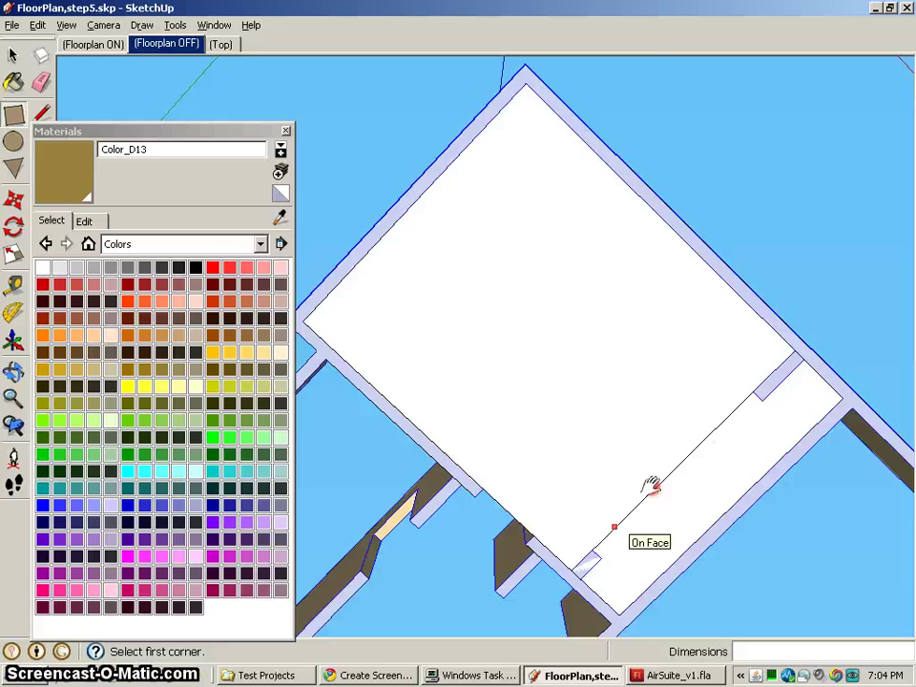
scroll(736, 200, down, 5)
- Draw a floor rectangle from the wall endpoint across the next room
middle_drag(736, 200, 552, 260)
scroll(750, 222, up, 5)
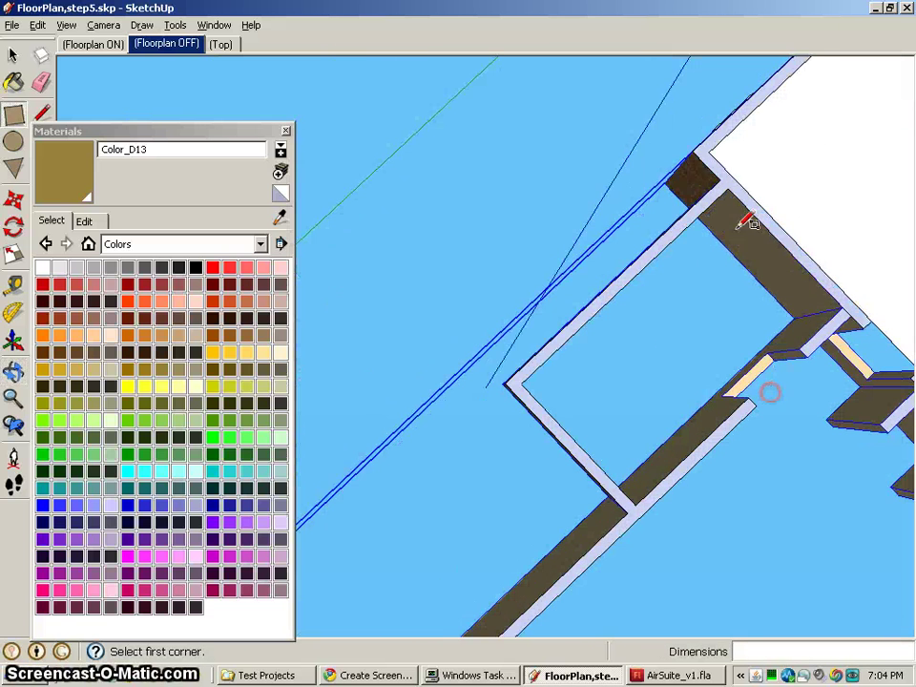
click(844, 309)
click(517, 381)
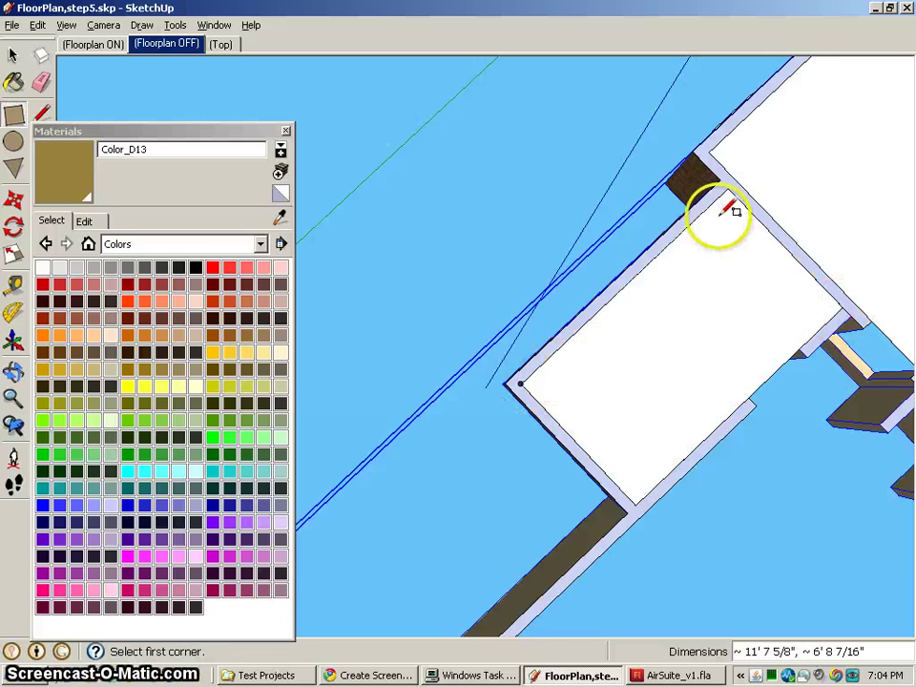
middle_drag(726, 211, 568, 382)
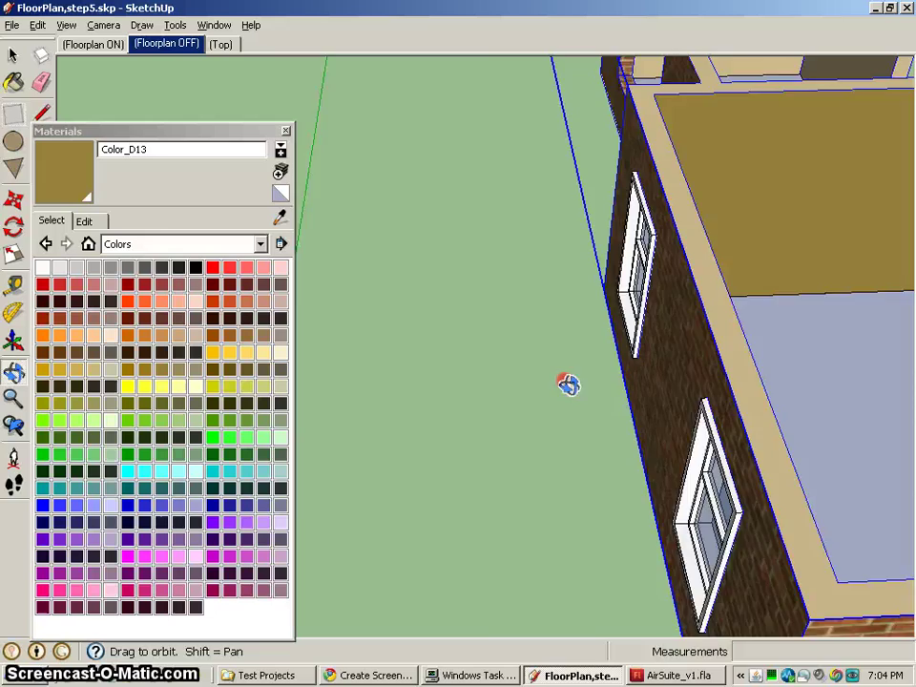
scroll(735, 272, down, 2)
middle_drag(794, 321, 476, 127)
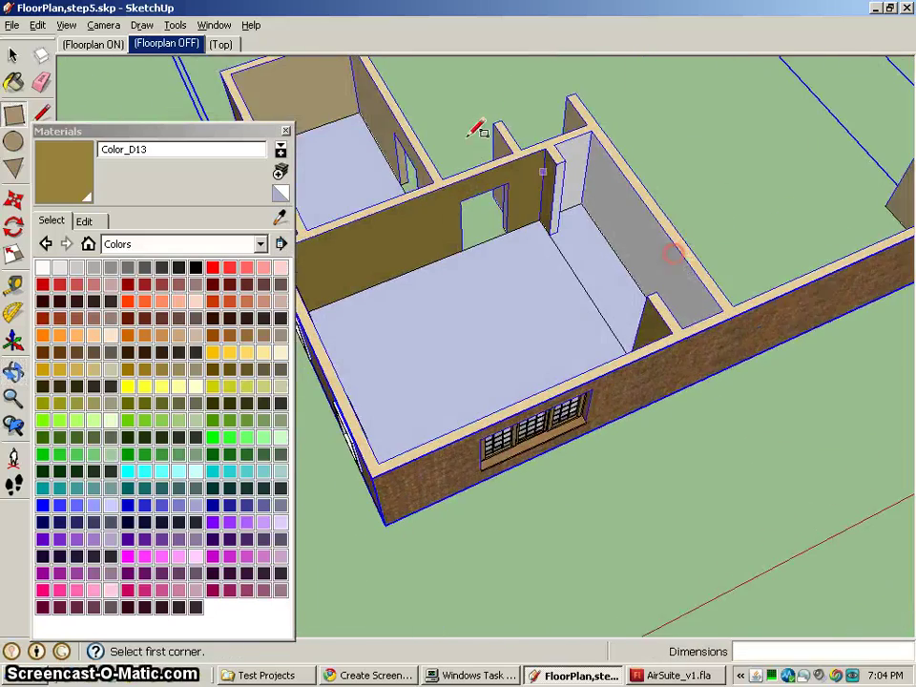
- Carpet the main and upper room floors with Carpet_Berber_Pattern_Gray from Carpet and Textiles
click(12, 58)
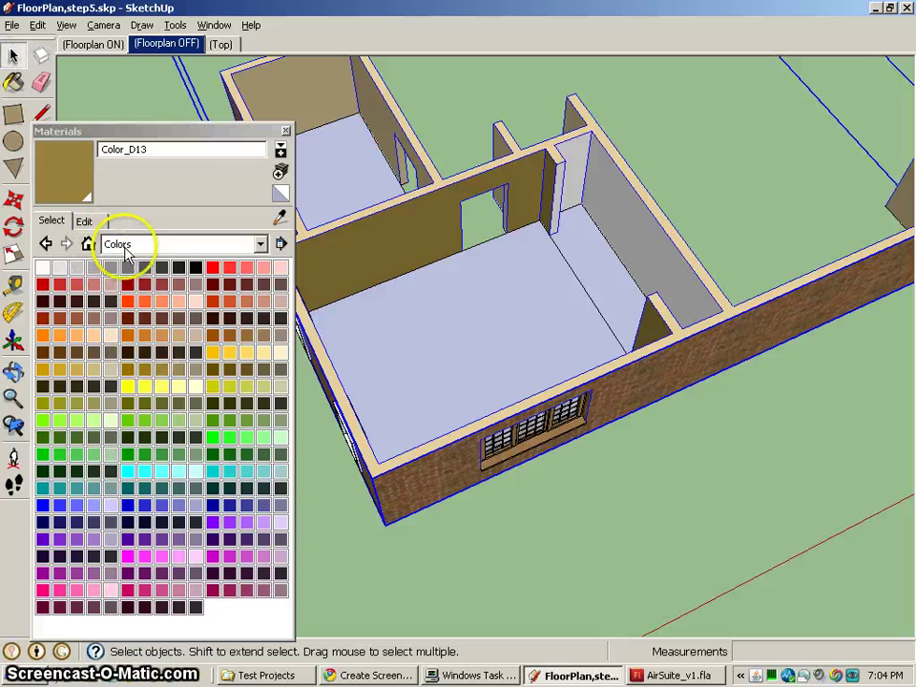
click(127, 244)
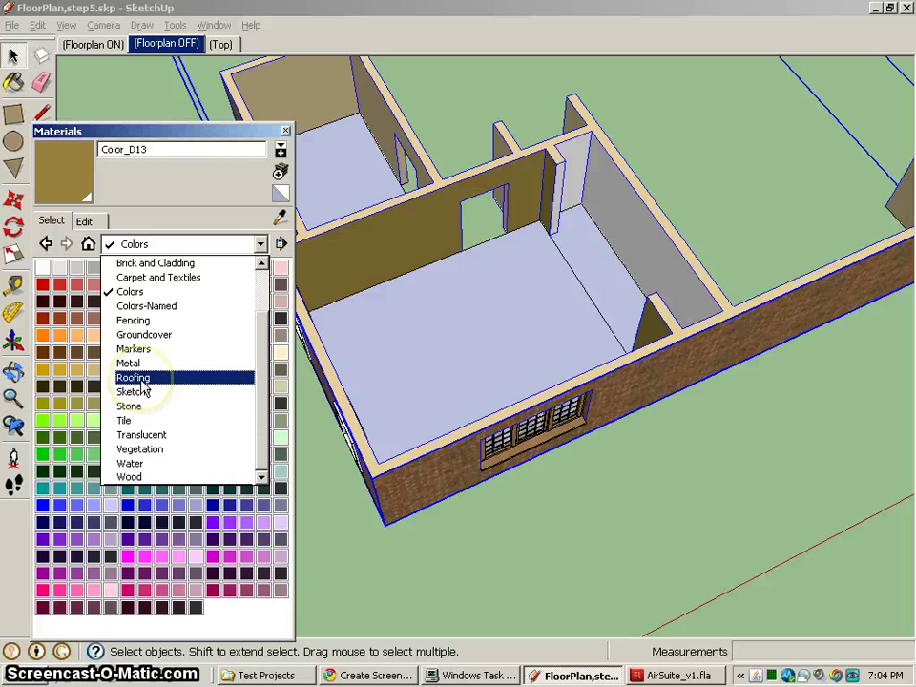
click(158, 277)
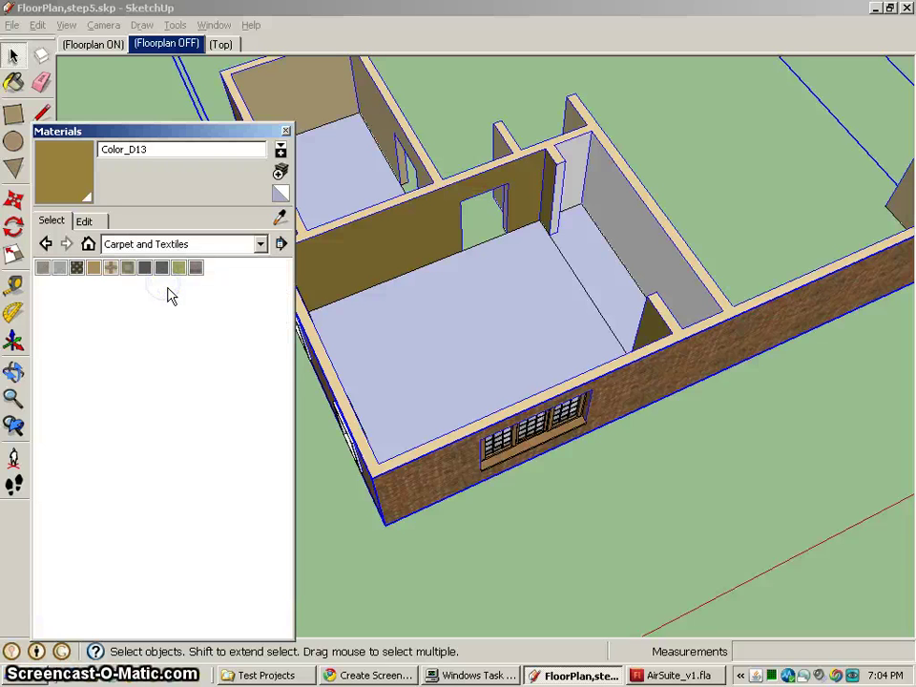
click(57, 270)
click(443, 309)
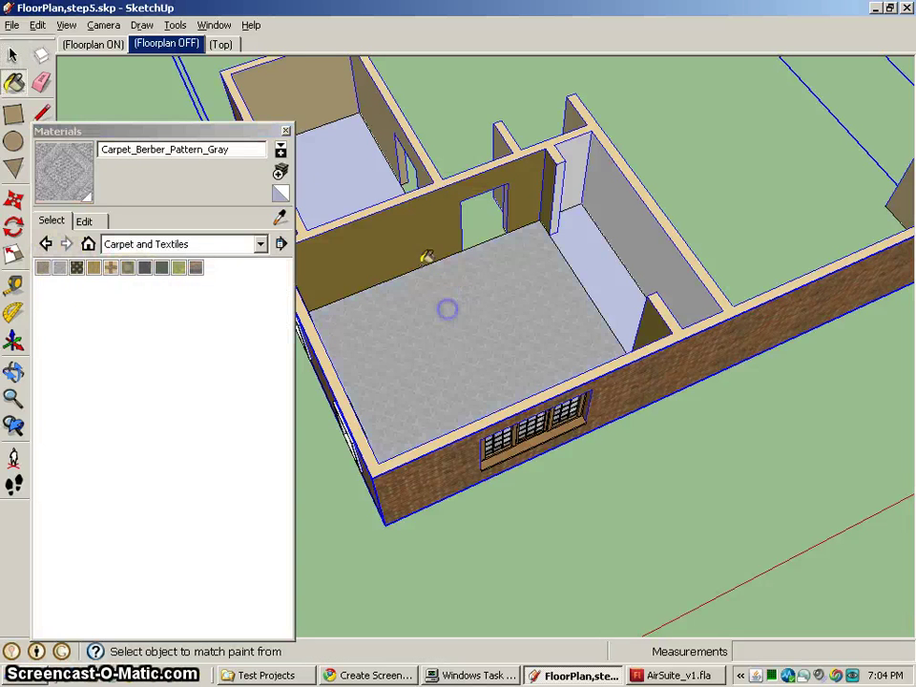
click(359, 167)
middle_drag(546, 321, 854, 492)
- Select the carpeted room floor plus the back and left hallway floors
click(147, 154)
key(space)
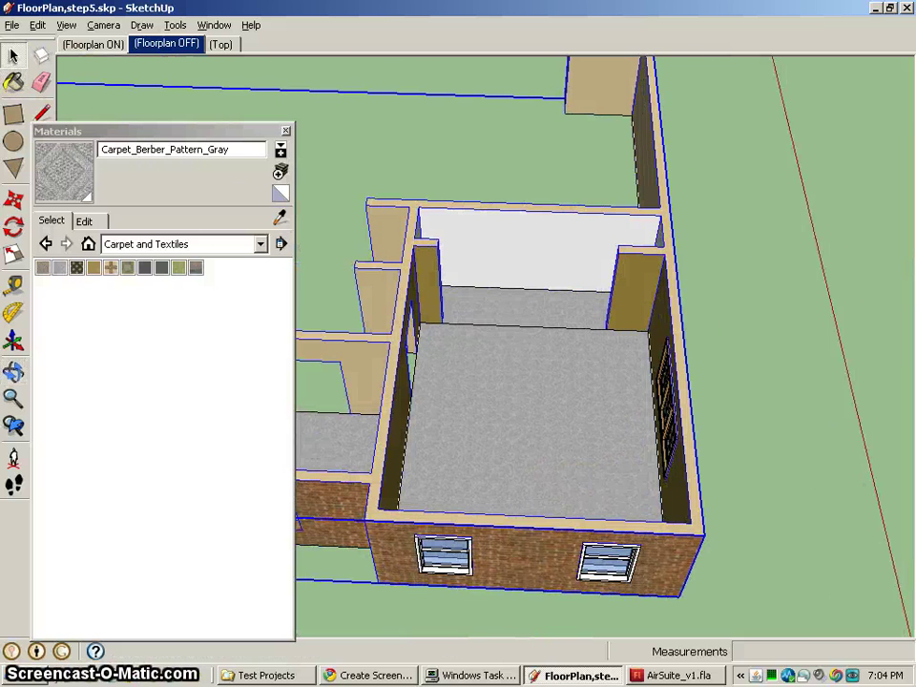
click(531, 417)
shift+click(501, 302)
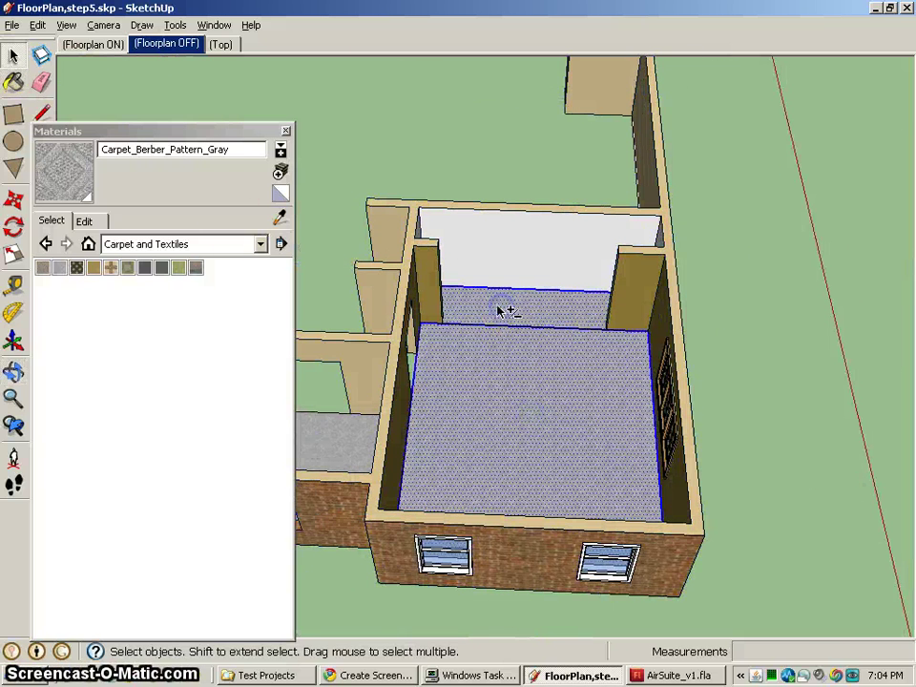
shift+click(343, 445)
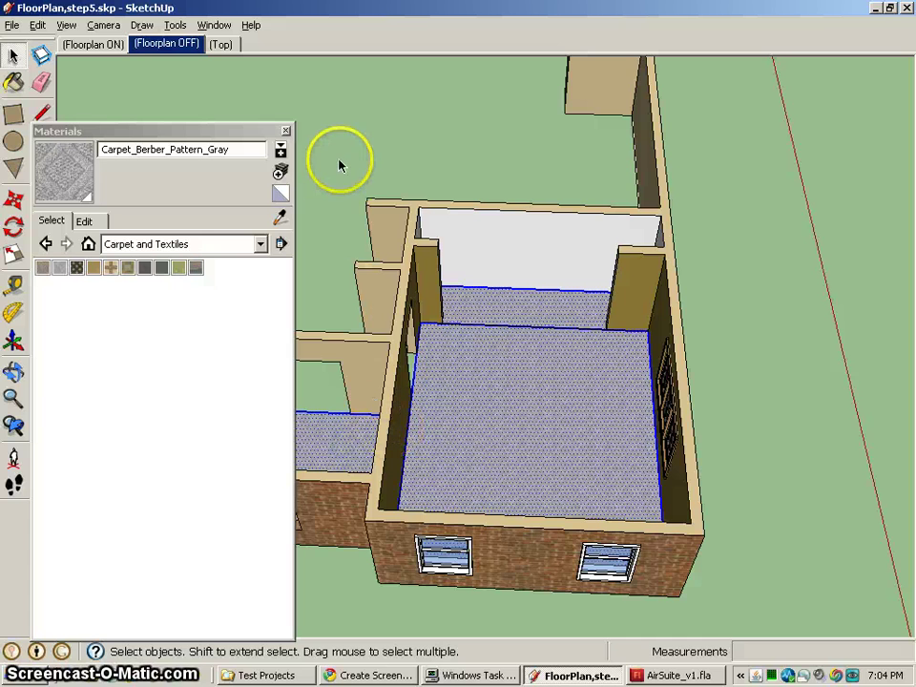
- Open Window > Layers and enlarge the dialog to list Layer0, floorplan and WINDOW/FRAME layers
click(223, 26)
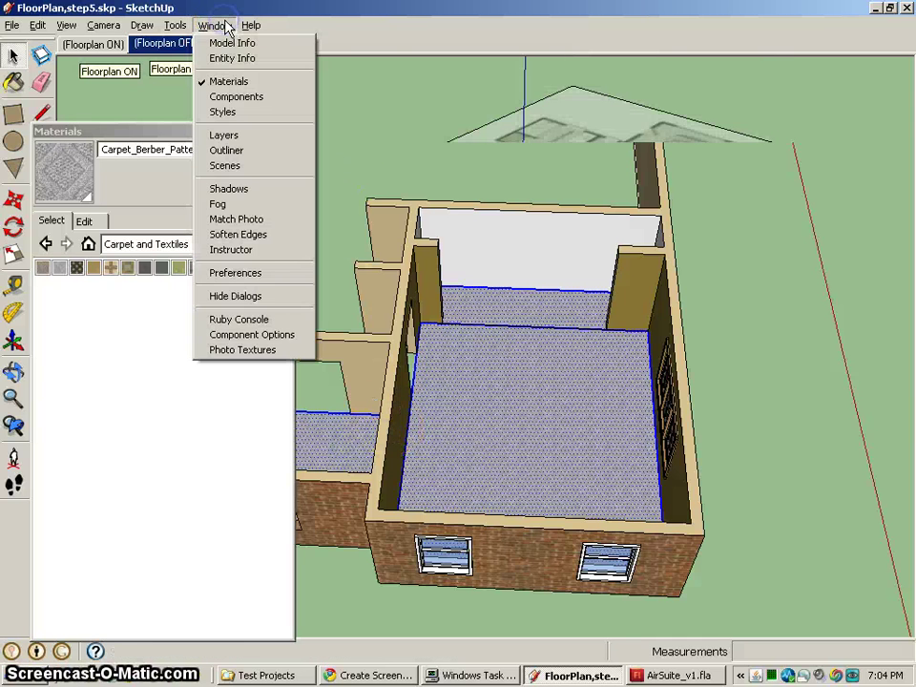
click(223, 135)
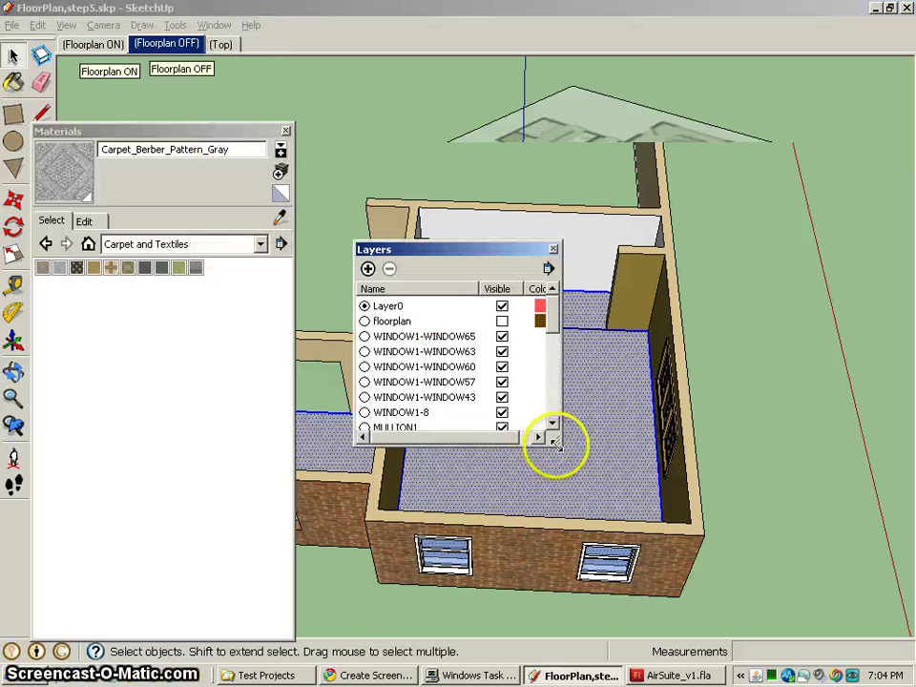
drag(553, 439, 608, 659)
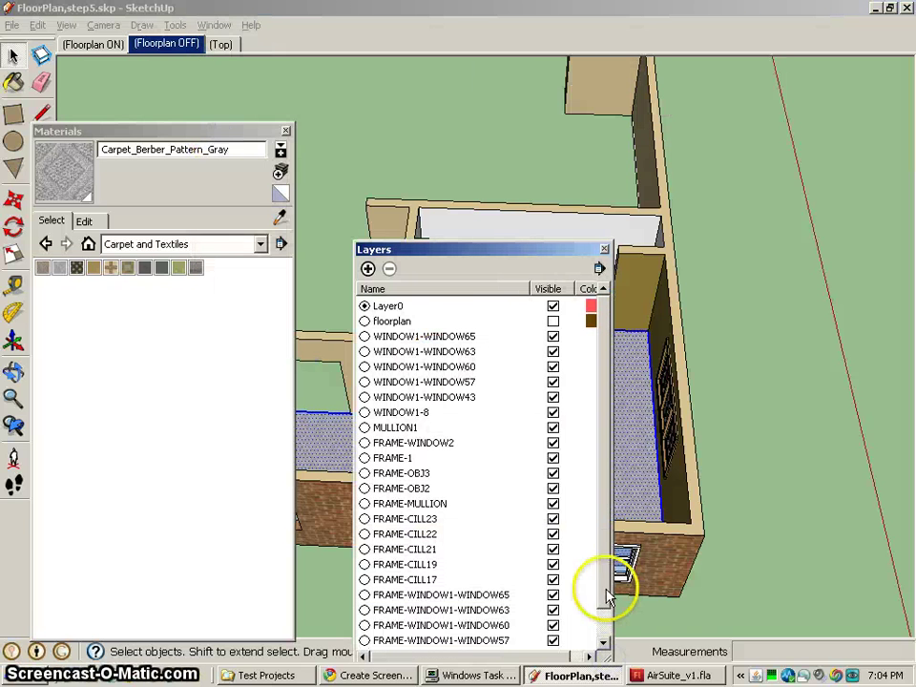
click(603, 642)
click(603, 642)
click(429, 562)
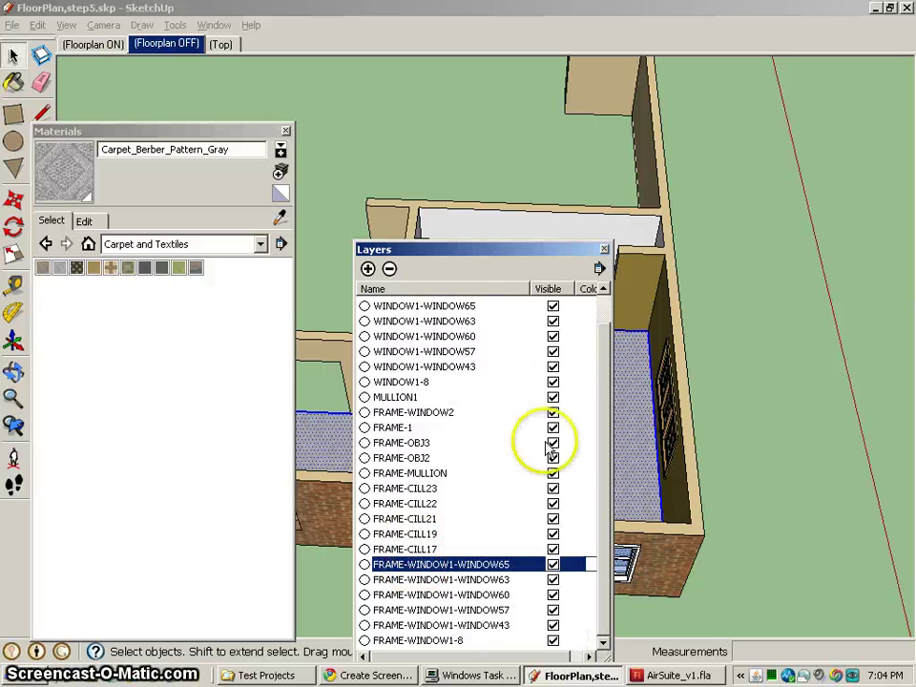
scroll(607, 431, up, 1)
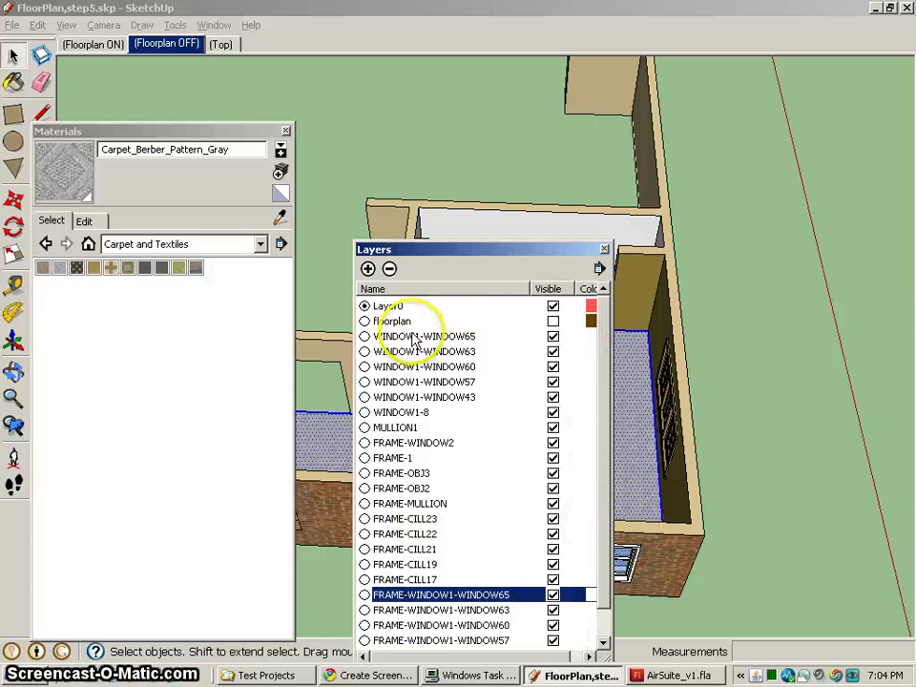
- Add a new layer named CARPETS to the Layers list
click(368, 269)
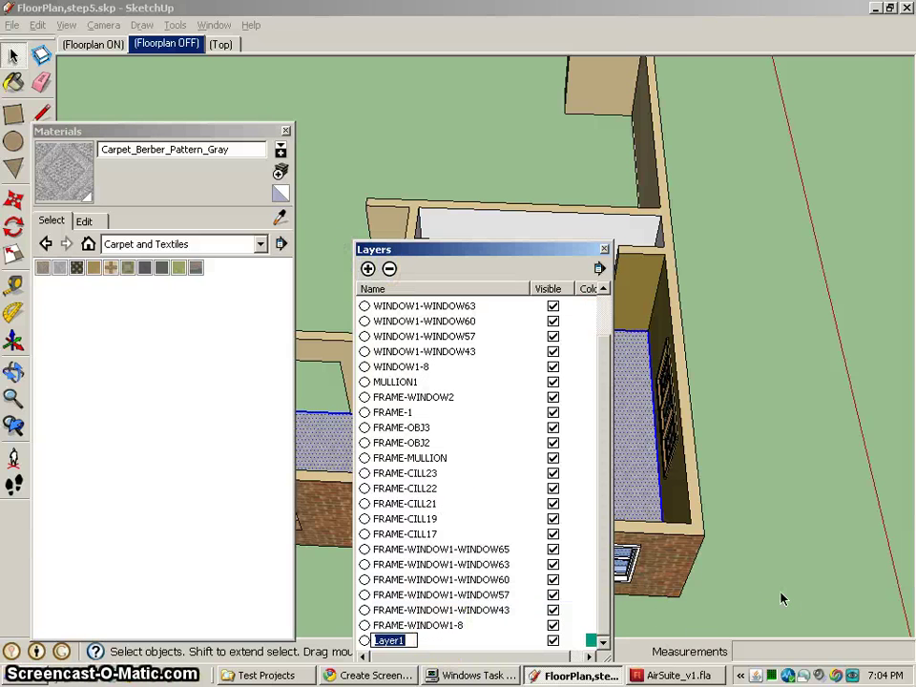
text(C)
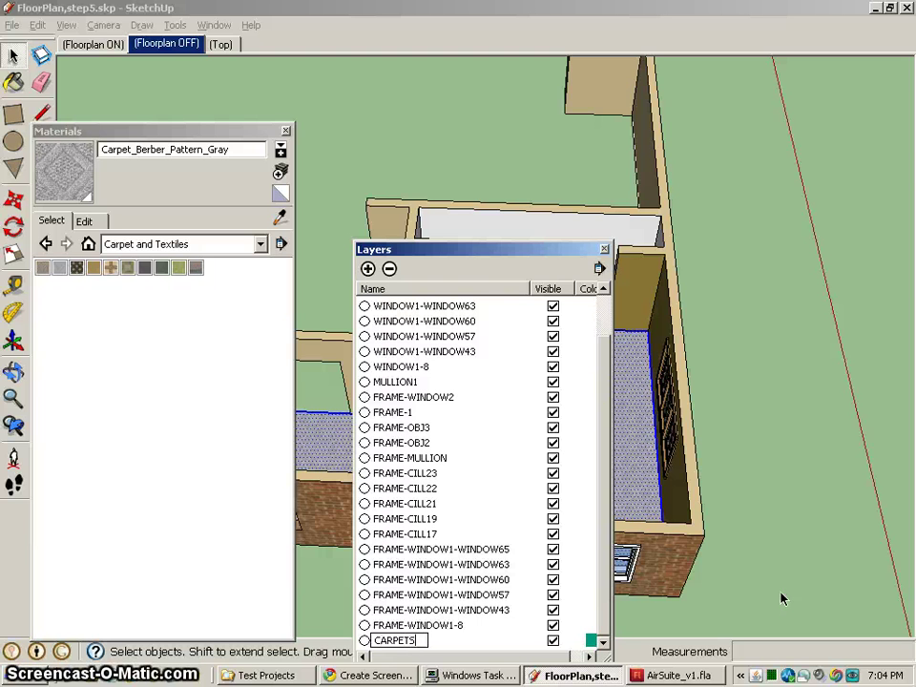
text(ARPETS)
key(Return)
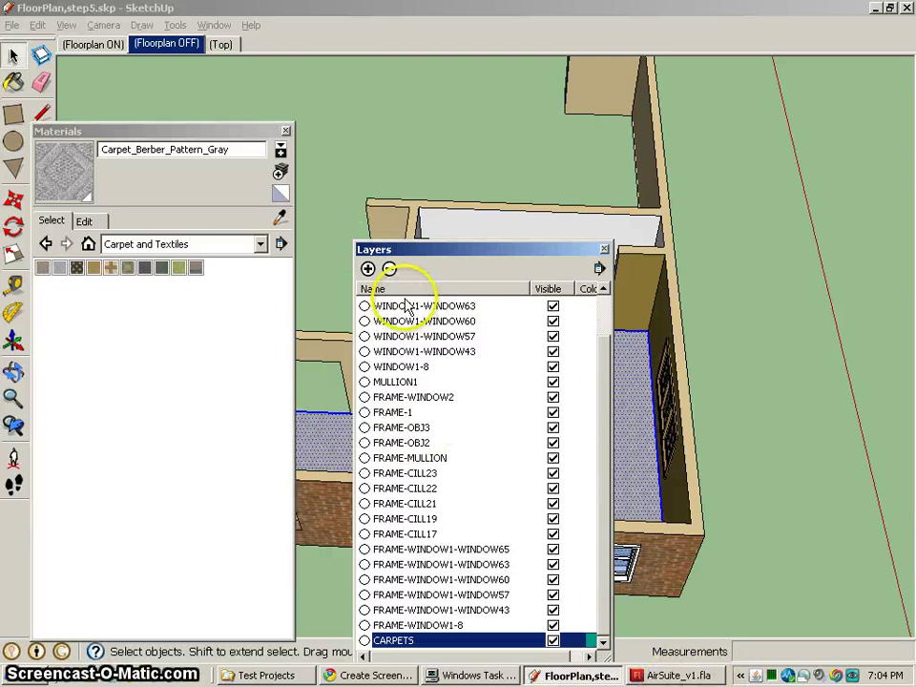
- Assign the 14 selected carpet surfaces to the CARPETS layer through Entity Info
right_click(634, 396)
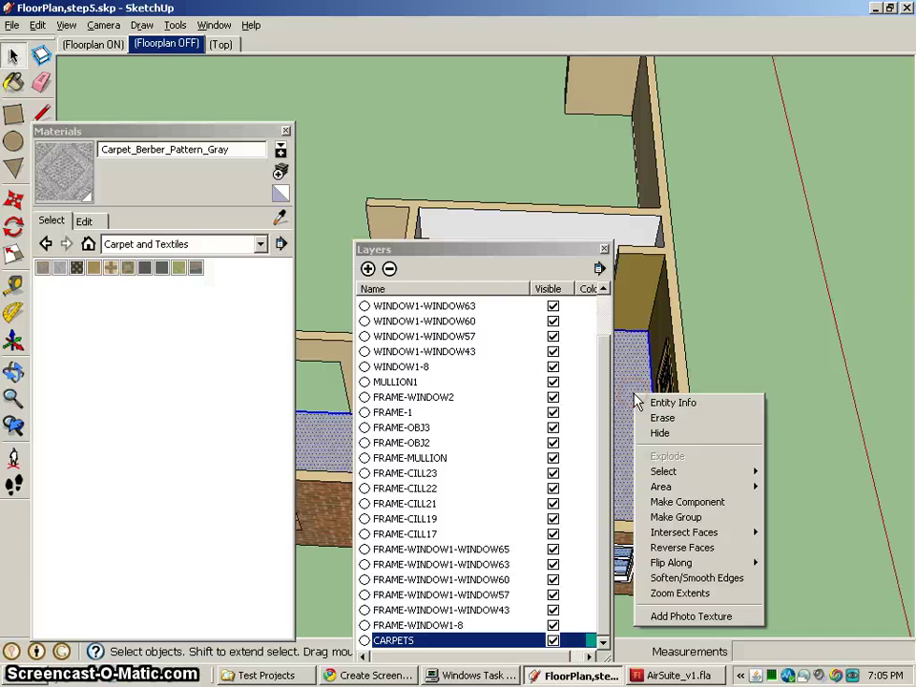
click(656, 403)
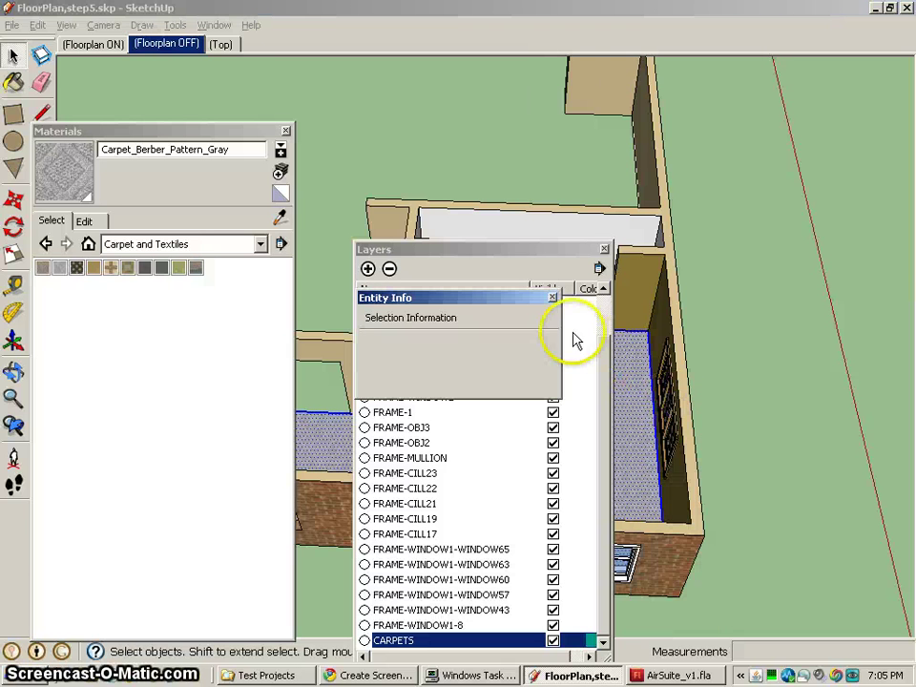
click(511, 344)
click(496, 370)
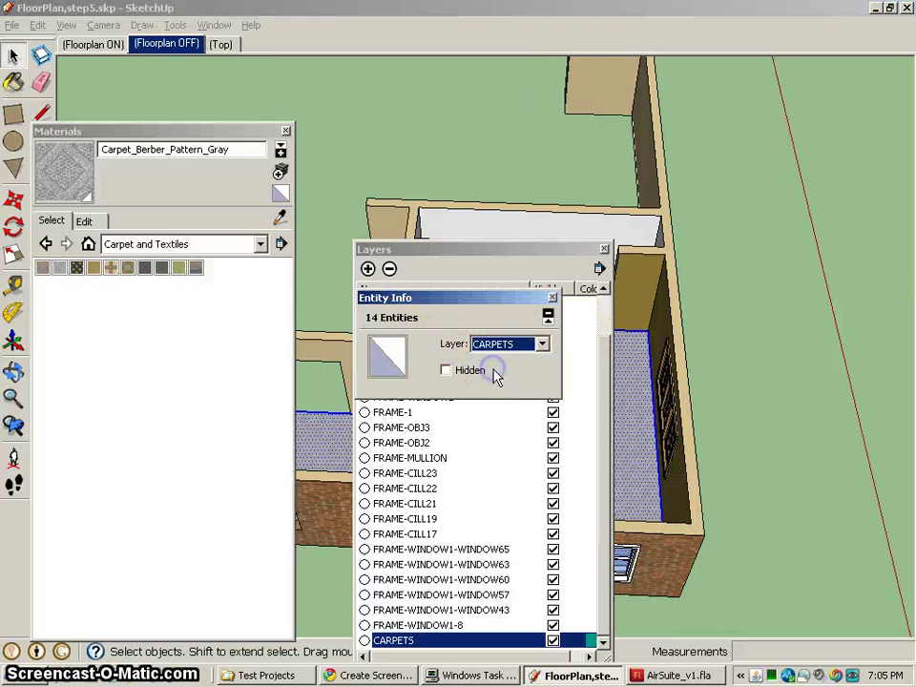
click(552, 299)
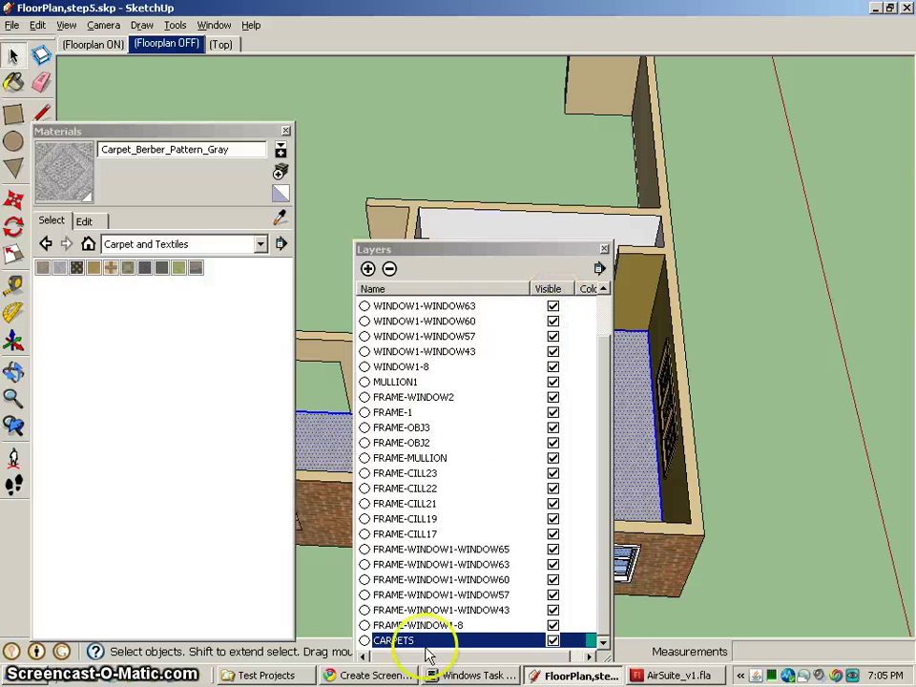
- Turn off the CARPETS layer's visibility so the carpets disappear
click(387, 305)
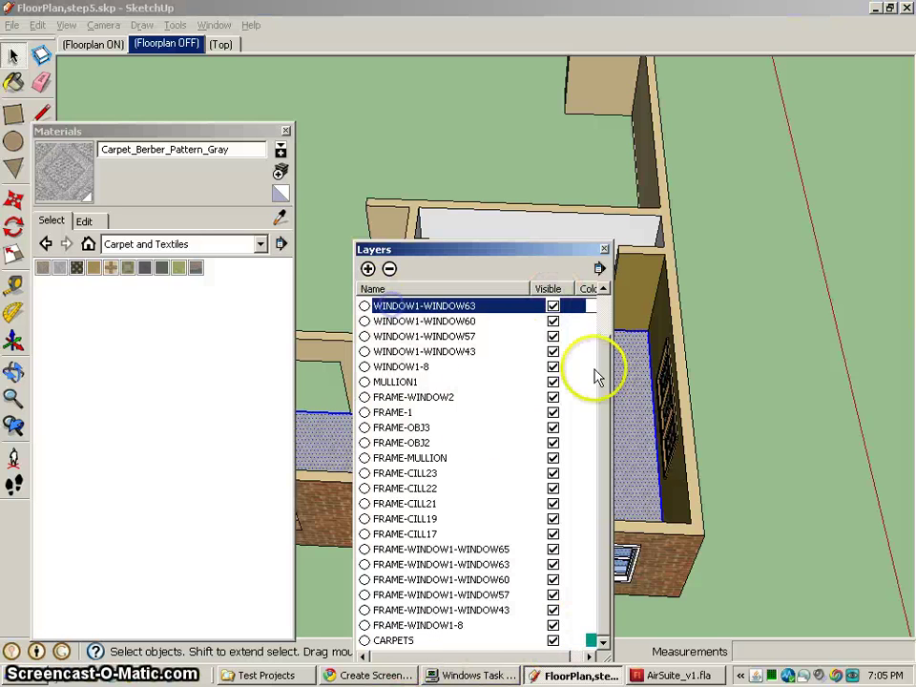
scroll(597, 322, up, 3)
click(388, 304)
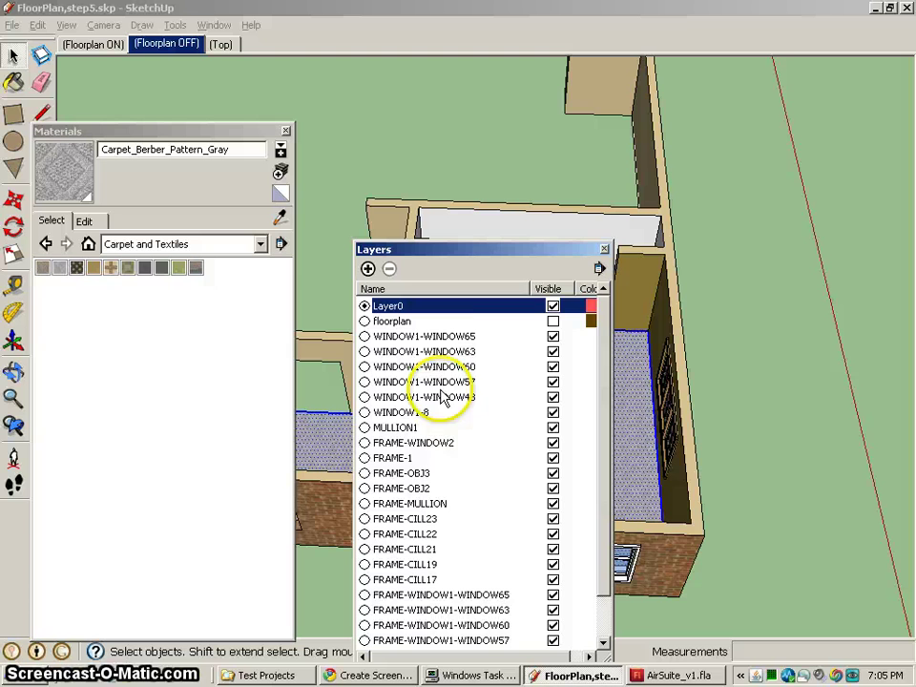
scroll(480, 535, down, 1)
click(552, 640)
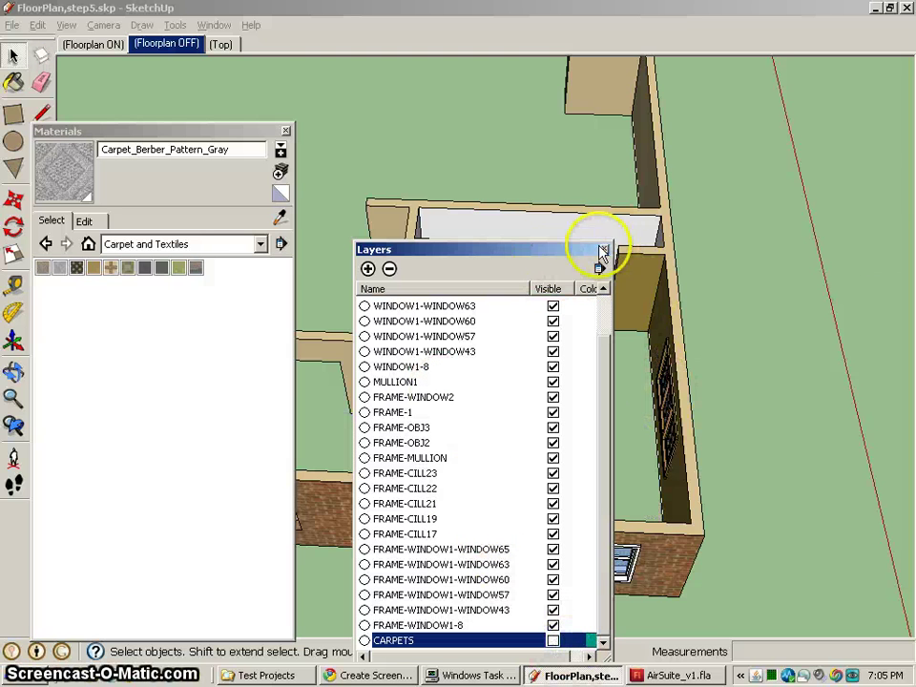
- Move the Layers panel to the right edge, close Materials, and orbit into the rooms
drag(597, 249, 891, 173)
click(286, 129)
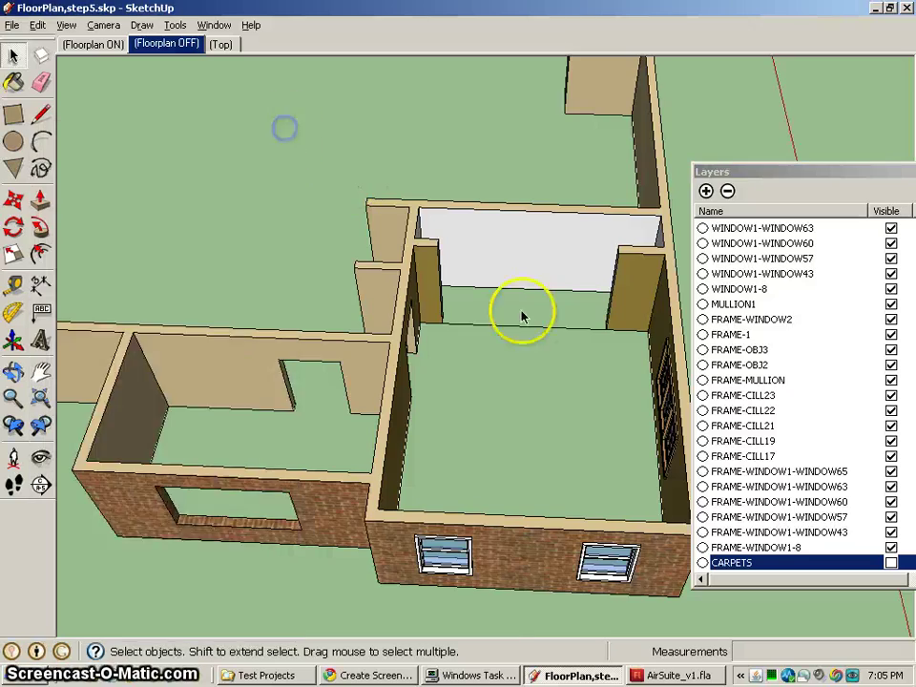
middle_drag(521, 313, 401, 362)
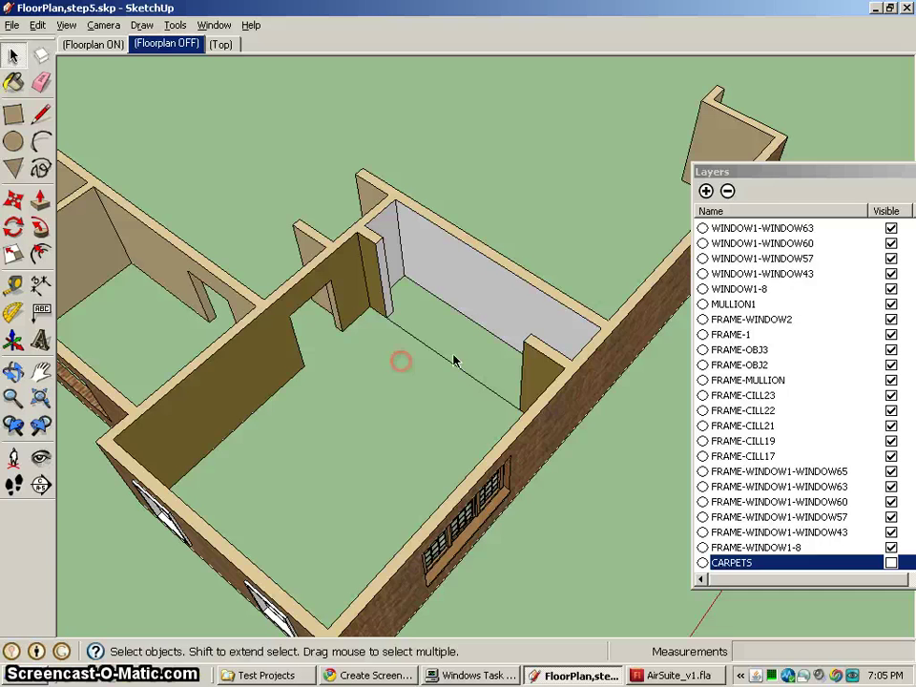
- Hide the FRAME-WINDOW1-8 and FRAME-WINDOW1-WINDOW43 layers
click(768, 245)
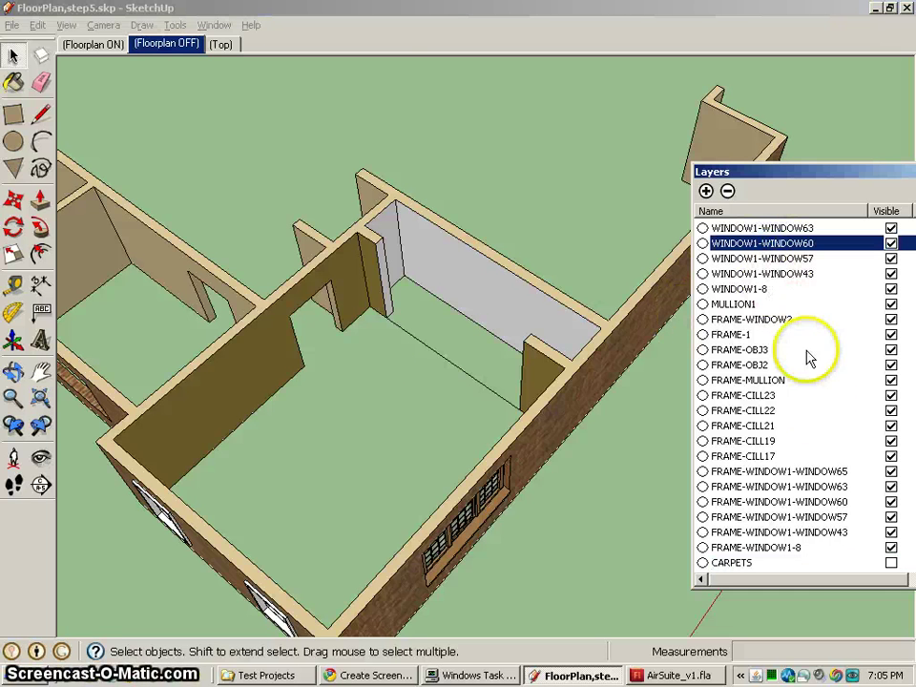
click(890, 548)
click(889, 531)
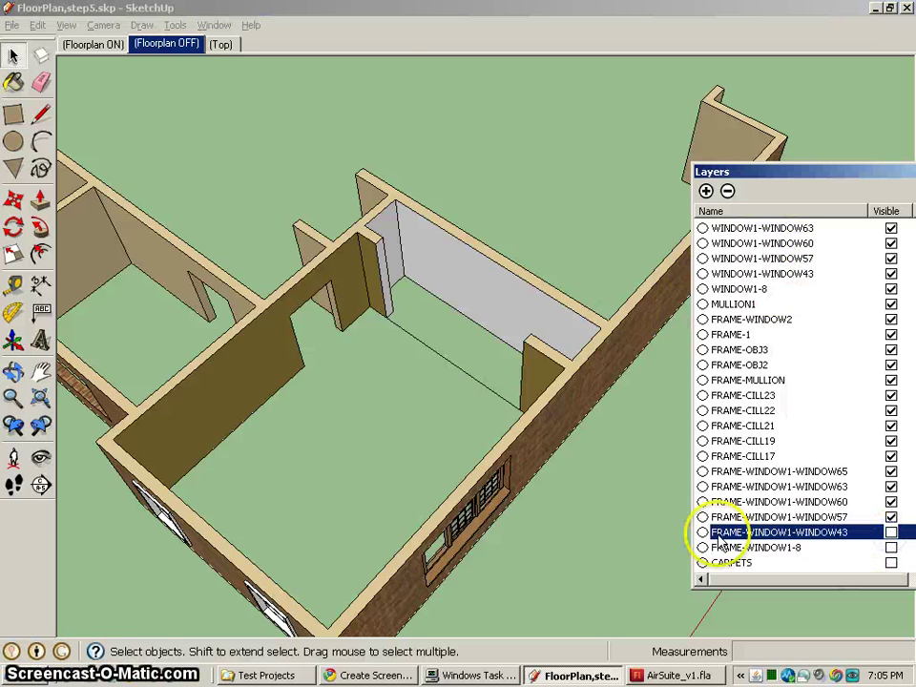
- Hide the WINDOW57–65, CILL17–23, MULLION, OBJ2, OBJ3 and FRAME-1 layers one by one
middle_drag(392, 406, 367, 315)
scroll(347, 454, up, 3)
click(890, 516)
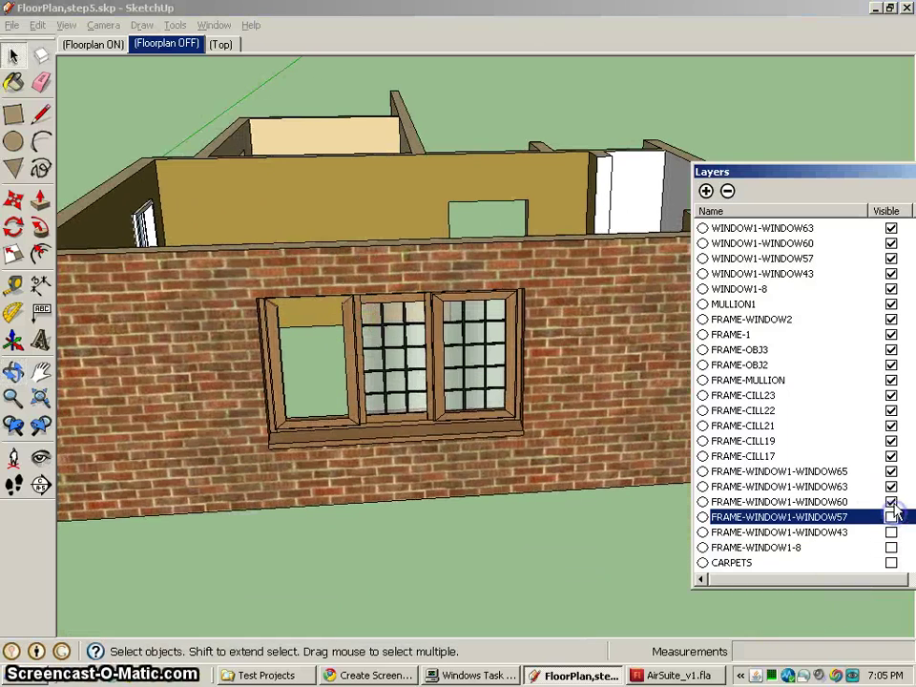
click(889, 501)
click(890, 486)
click(890, 470)
click(890, 455)
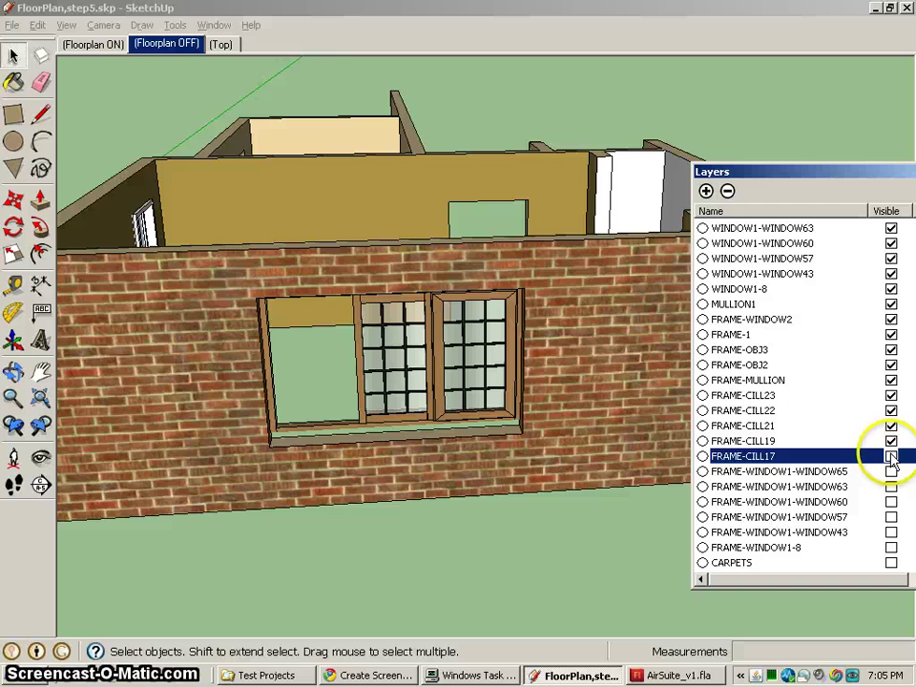
click(889, 440)
click(890, 424)
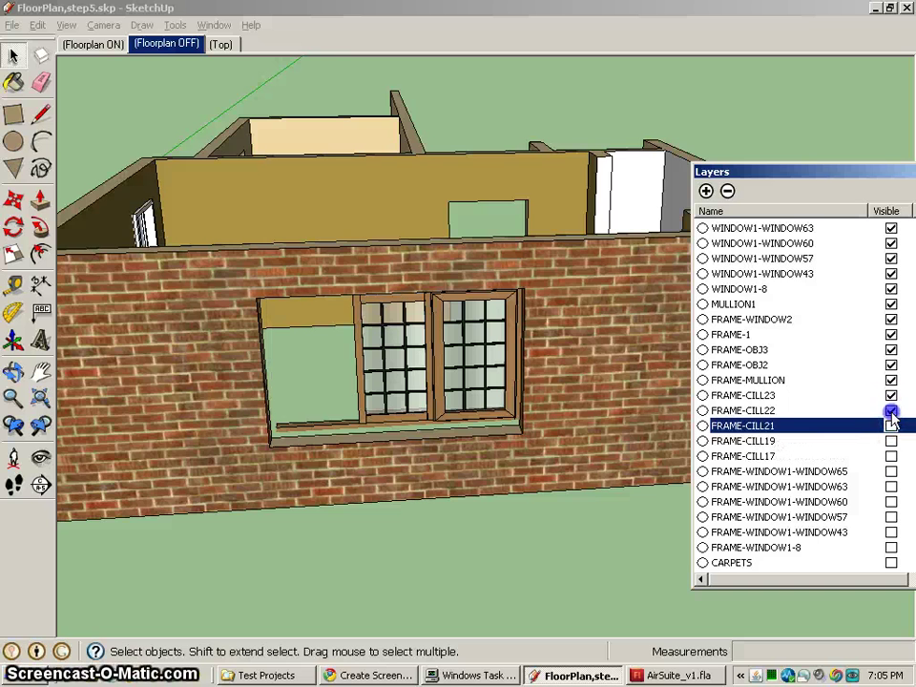
click(890, 409)
click(890, 394)
click(890, 379)
click(890, 363)
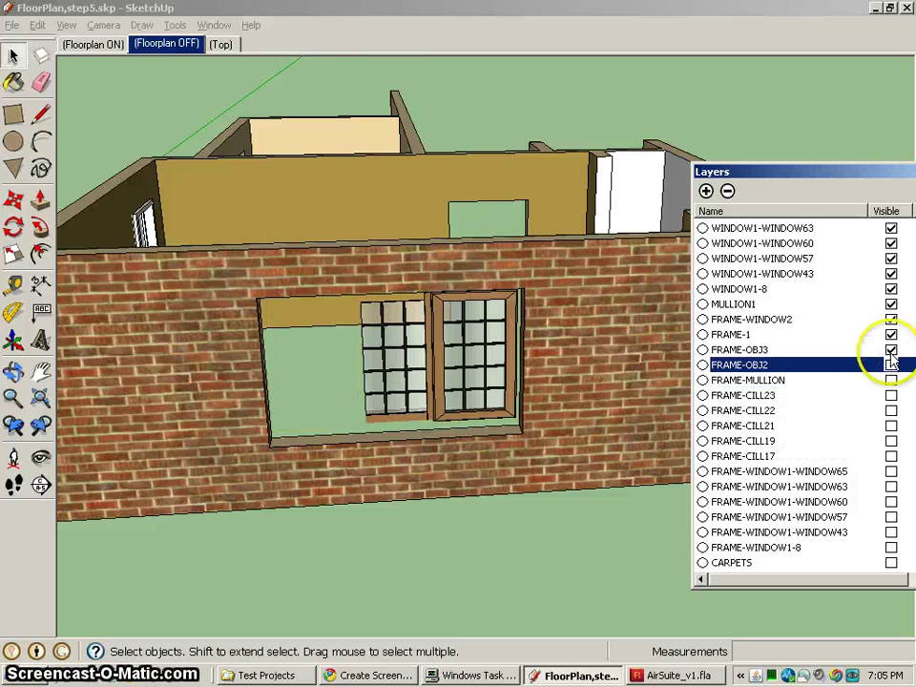
click(890, 349)
click(890, 334)
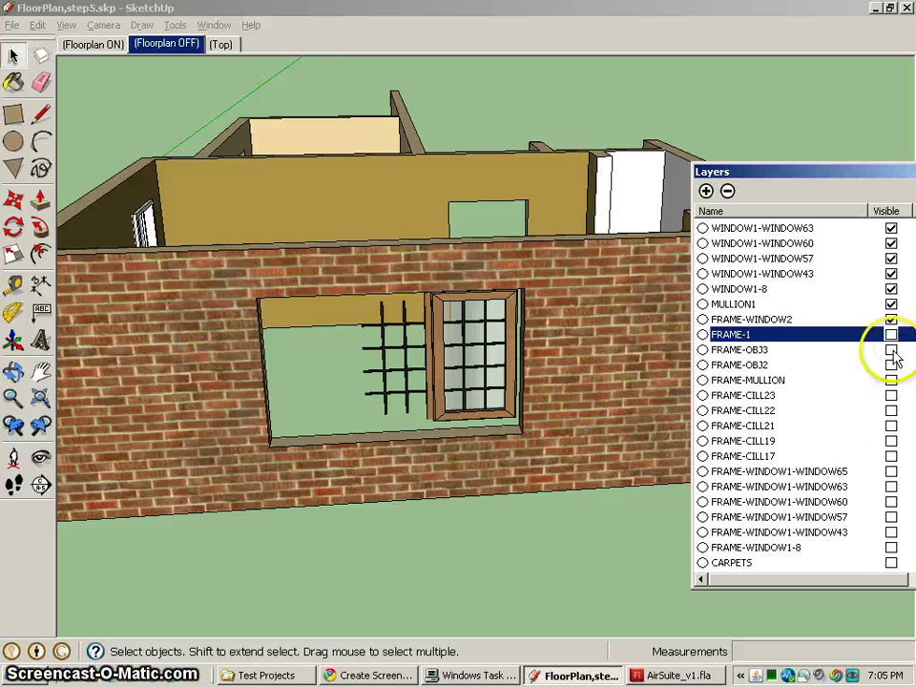
- Switch all the frame layers and the CARPETS layer back on to reveal the carpeted floors
click(890, 334)
click(890, 349)
click(890, 363)
click(890, 378)
click(890, 394)
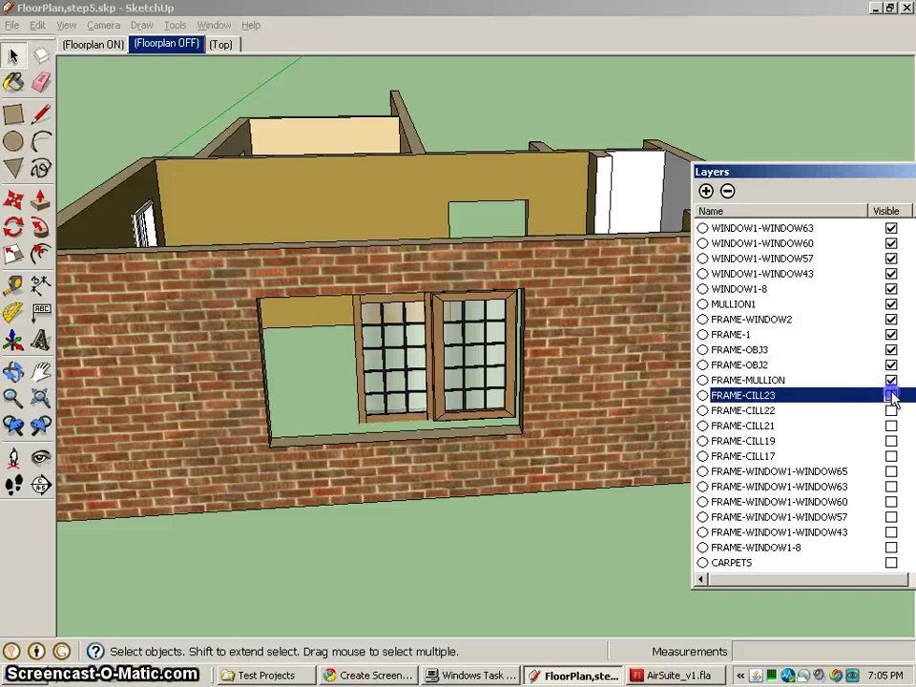
click(890, 409)
click(890, 425)
click(890, 440)
click(890, 455)
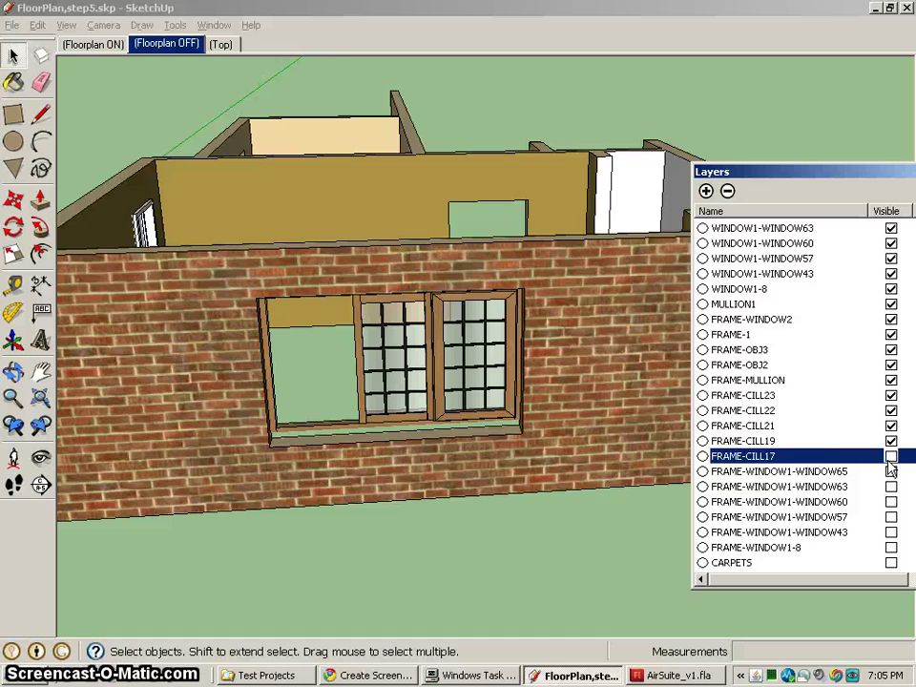
click(890, 470)
click(890, 486)
click(890, 500)
click(889, 516)
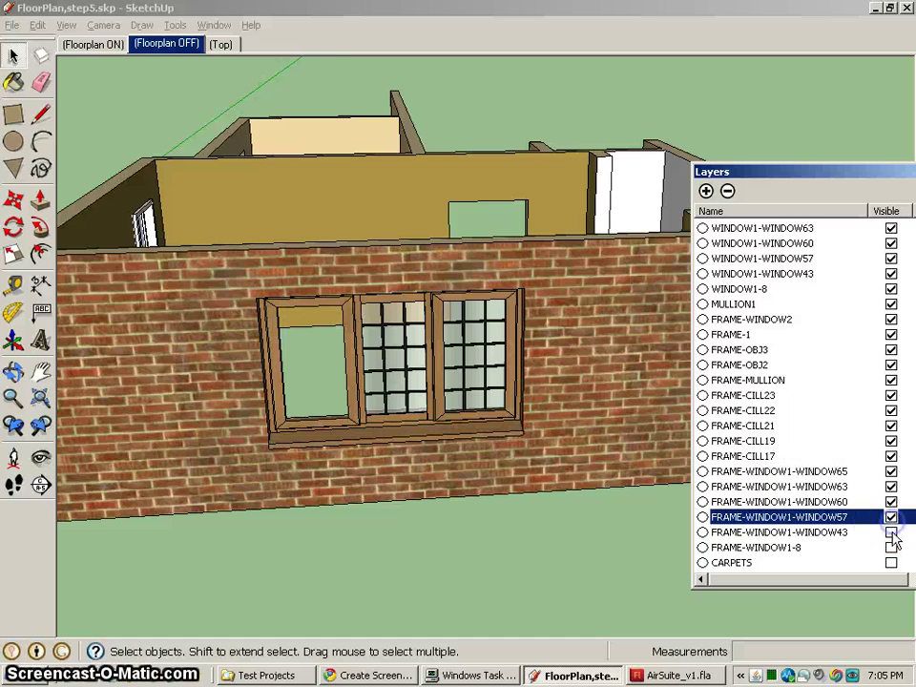
click(890, 531)
click(890, 546)
click(890, 562)
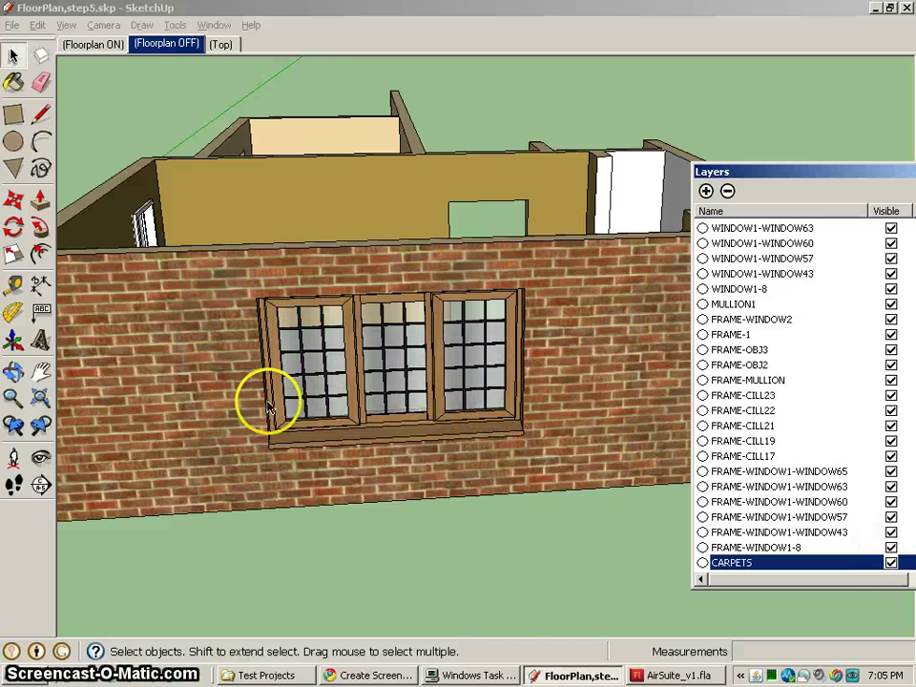
middle_drag(266, 392, 466, 392)
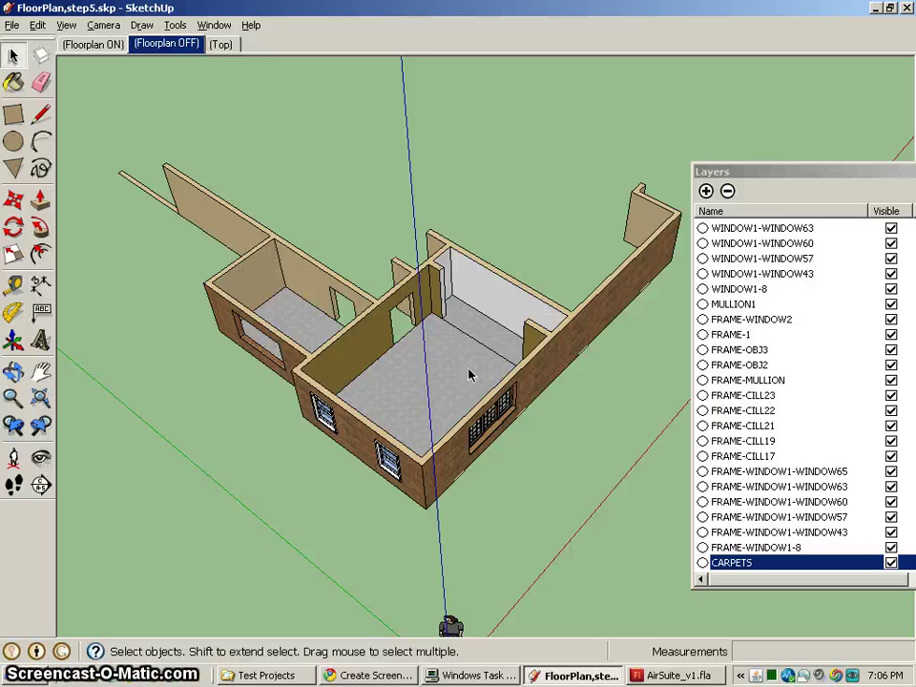
- Orbit around the whole house to inspect the grey carpets inside the brick walls
click(474, 347)
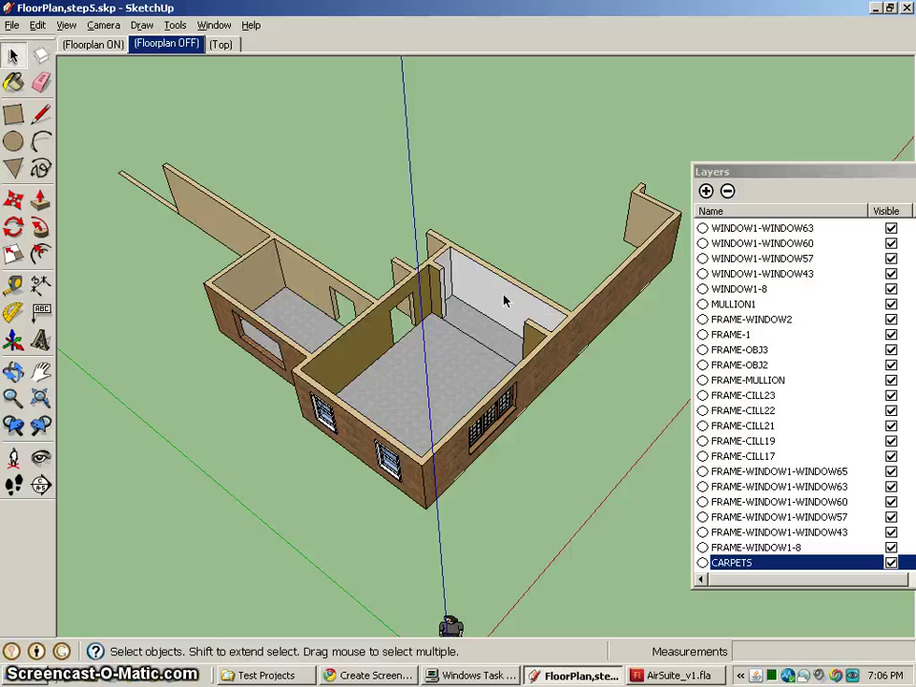
click(777, 157)
click(311, 253)
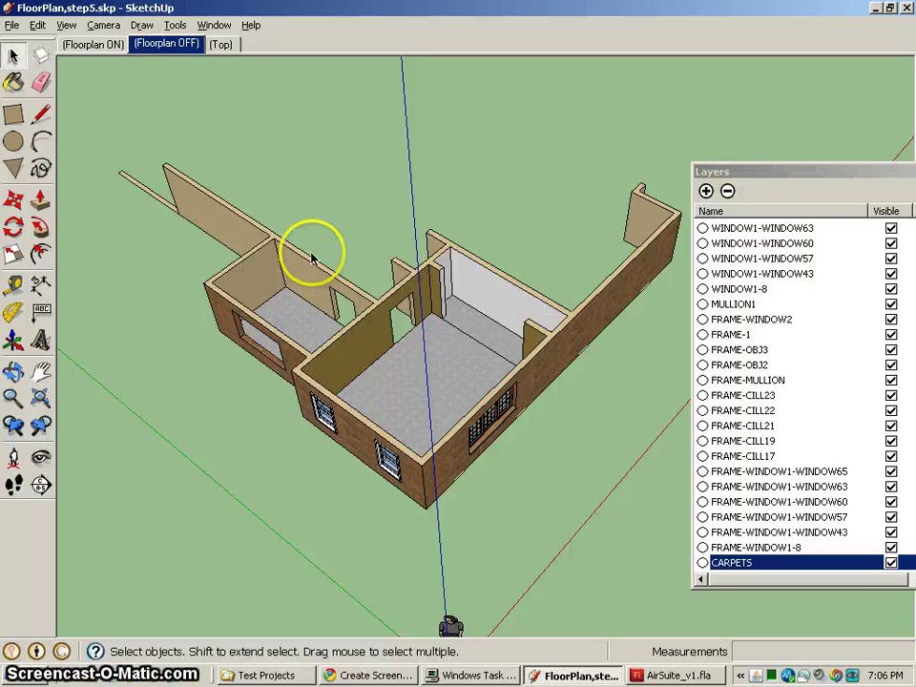